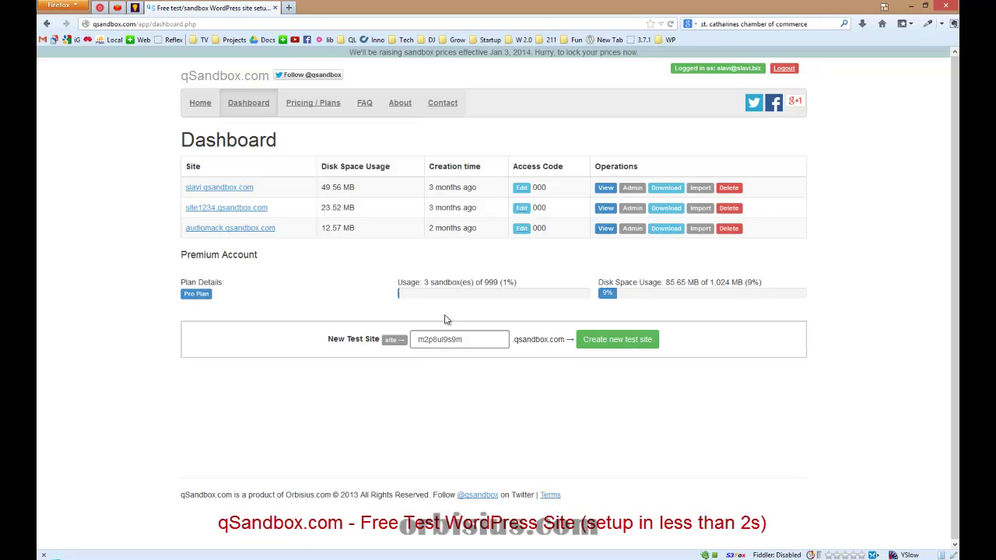
# Create a new qSandbox test site and continue past the success message
pyautogui.click(619, 342)
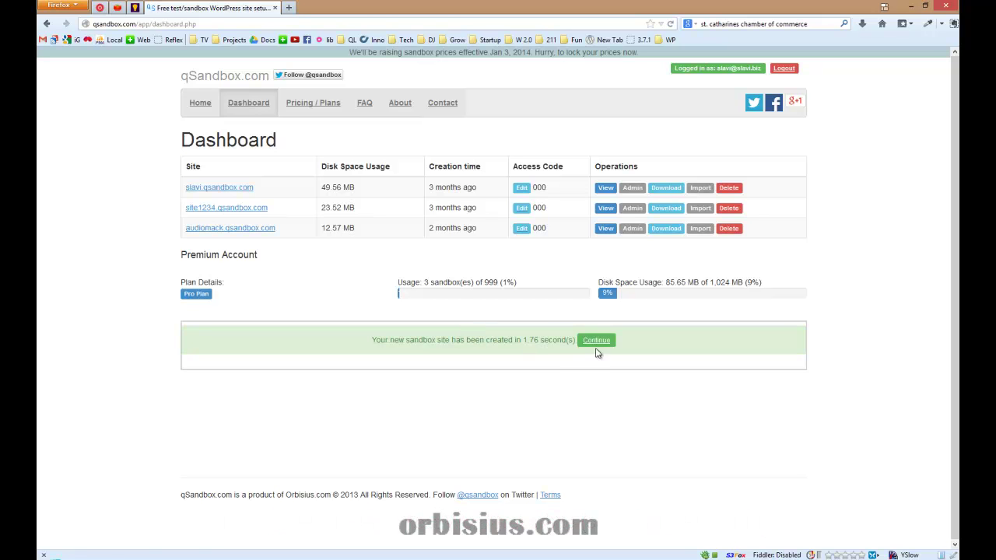
pyautogui.click(601, 349)
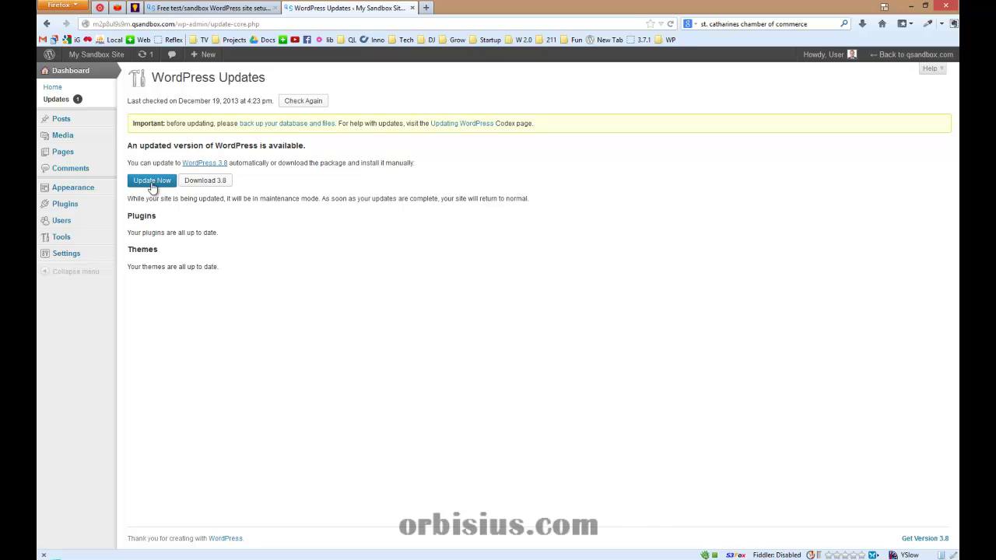
# Update to WordPress 3.8, upload the sample .pdf and .docx e-books, and open the PDF's Edit Media page
pyautogui.click(153, 181)
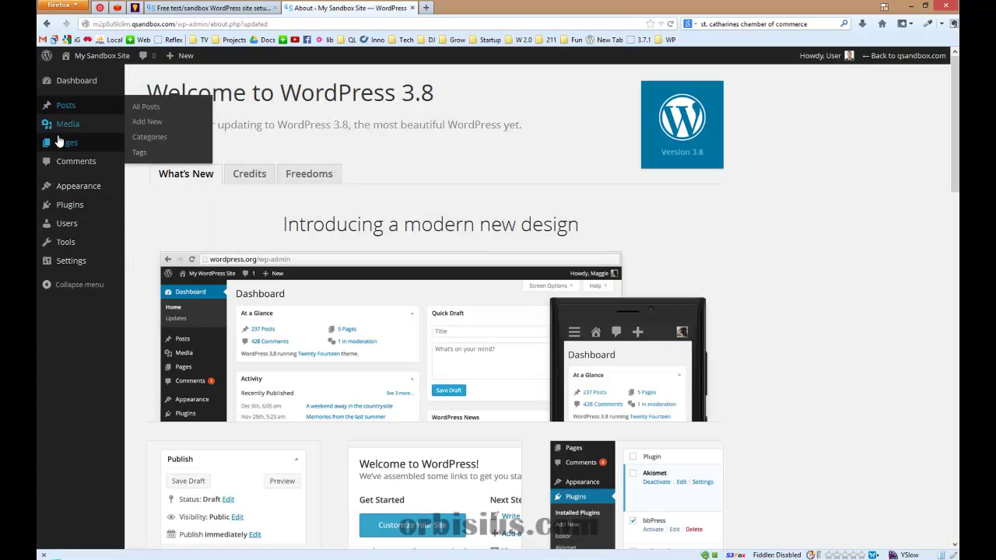
pyautogui.moveTo(59, 148)
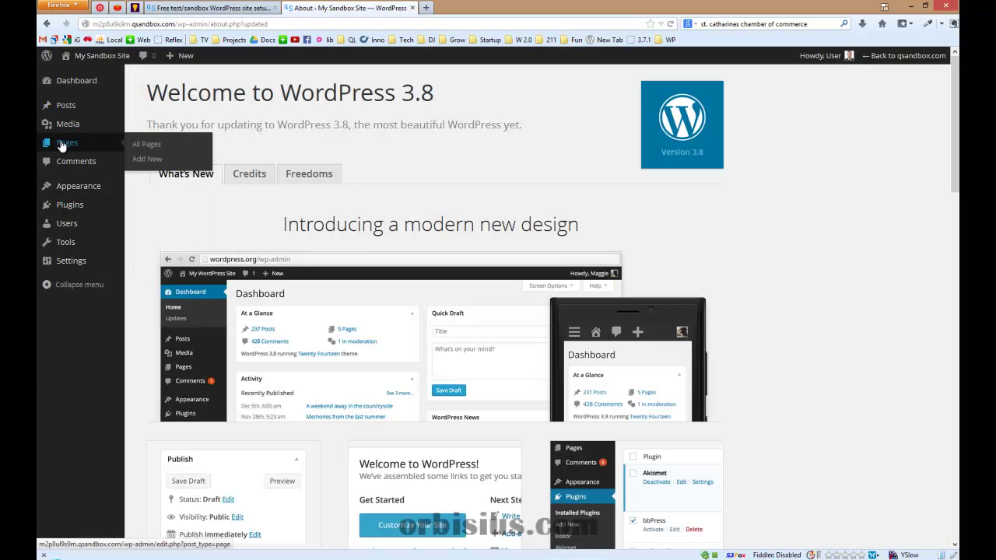
pyautogui.click(76, 132)
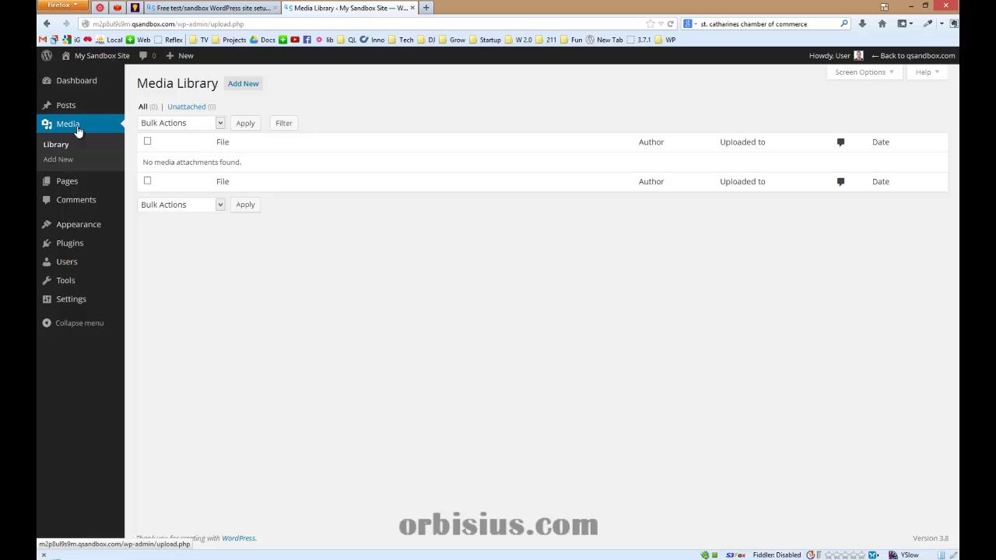
pyautogui.click(244, 86)
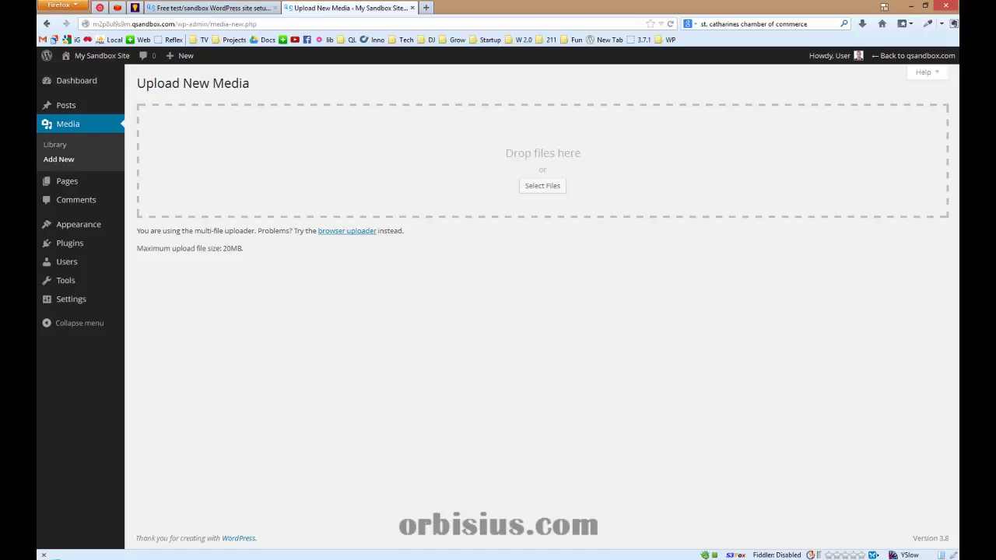
pyautogui.hotkey('alt', 'Tab')
pyautogui.moveTo(282, 240); pyautogui.dragTo(536, 152)
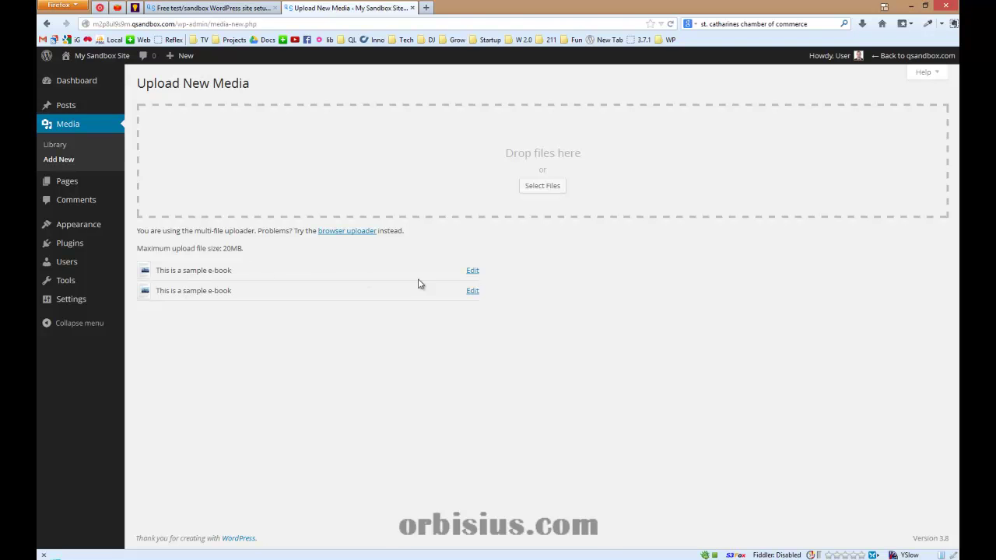
pyautogui.click(473, 270)
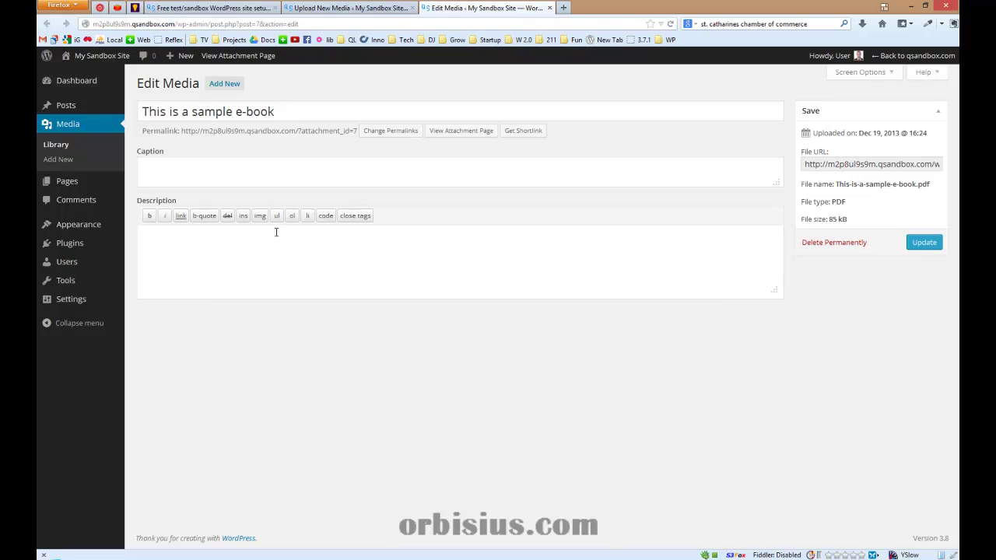
# Append (PDF) and (Doc) to the two e-book titles, saving each, and return to the Media Library
pyautogui.click(342, 111)
pyautogui.write('(PDF')
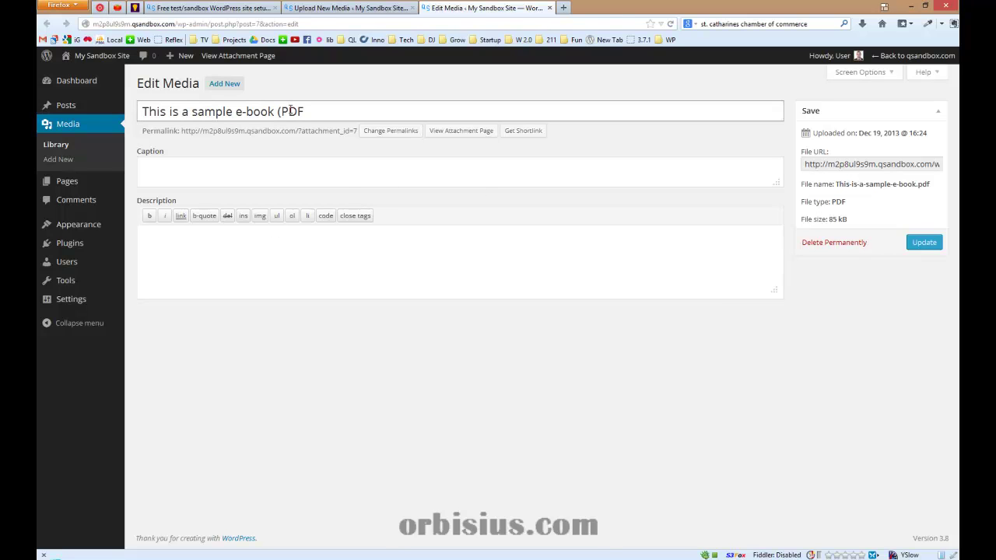
pyautogui.write(')')
pyautogui.click(925, 242)
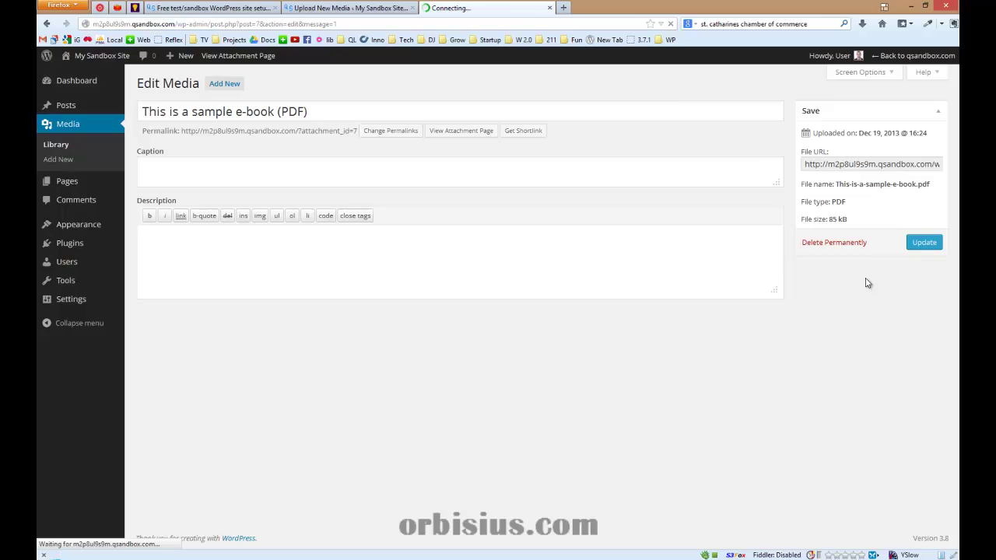
pyautogui.click(548, 8)
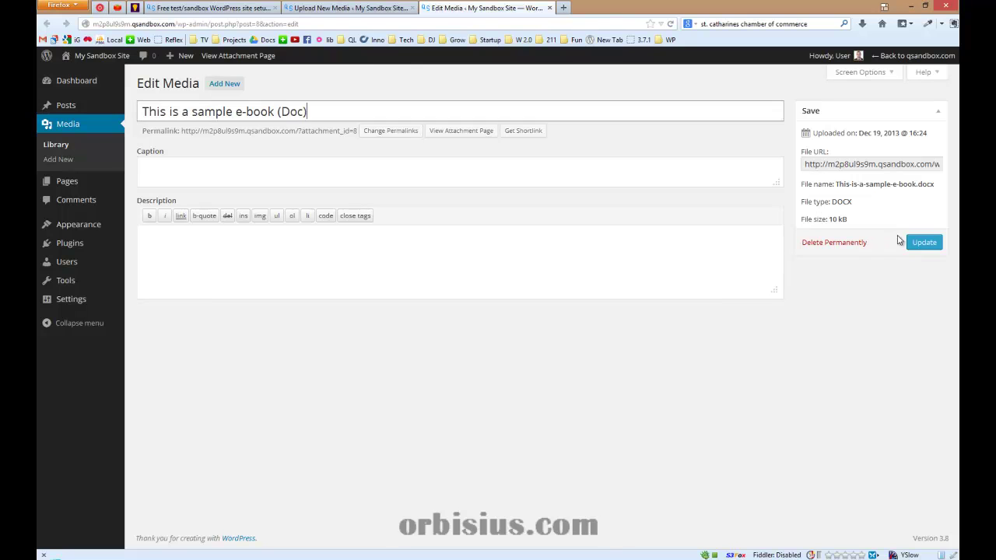
pyautogui.click(924, 243)
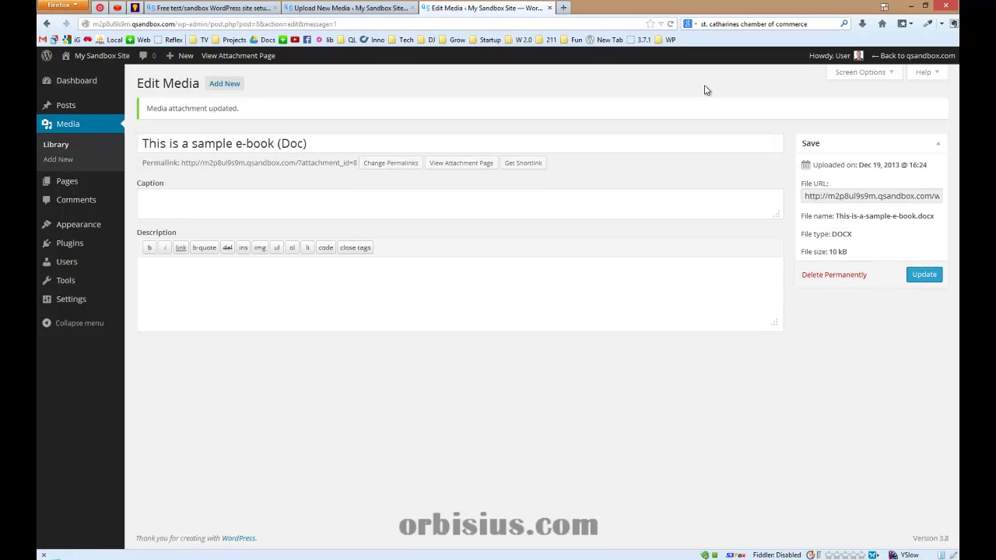
pyautogui.click(550, 8)
pyautogui.click(60, 148)
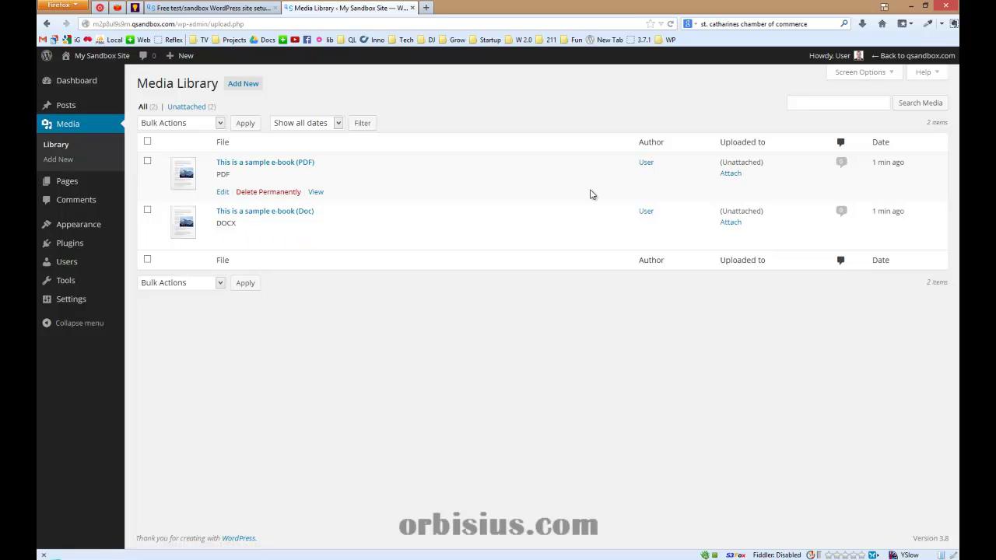
# Start a new page titled Downloads
pyautogui.moveTo(84, 187)
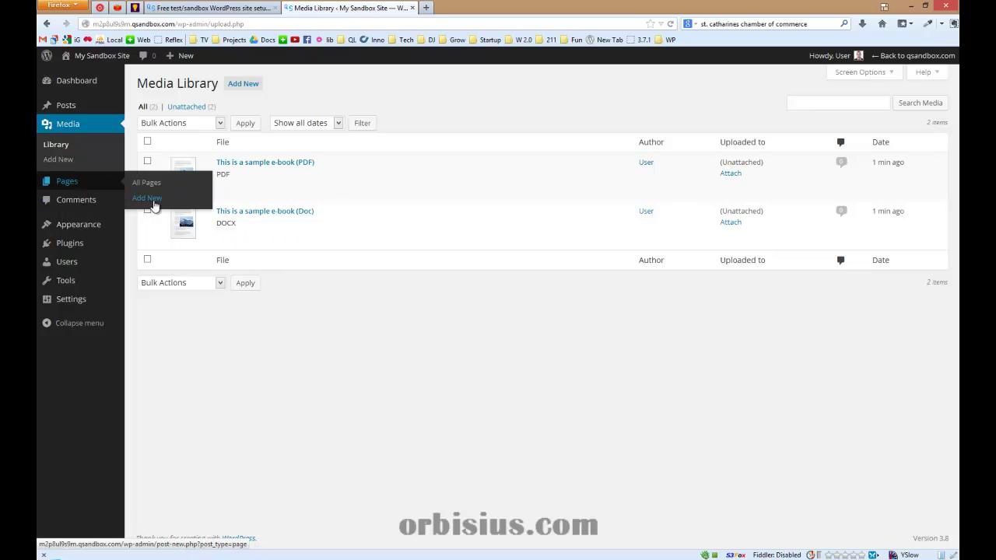
pyautogui.click(147, 198)
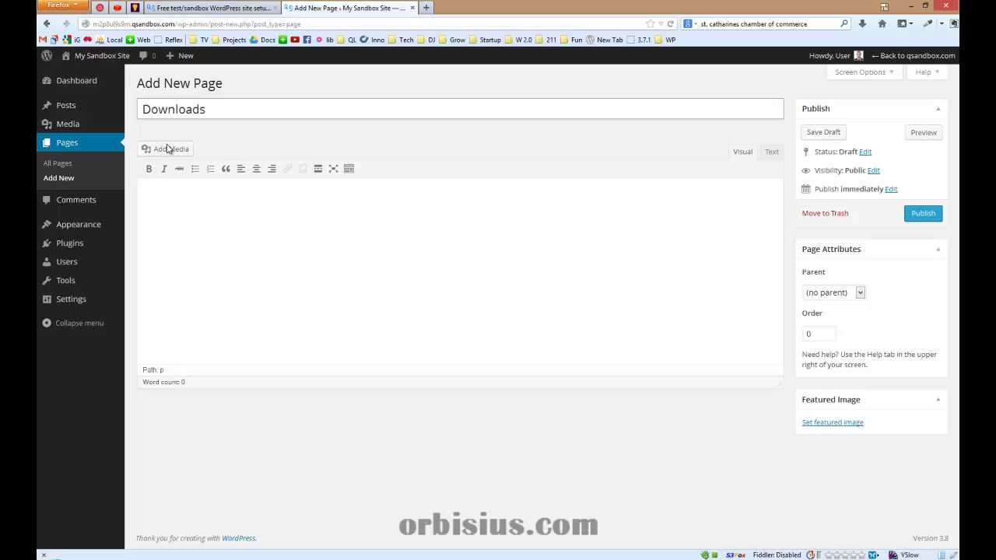
pyautogui.click(149, 257)
# Insert links to the PDF and Doc e-books from the media library
pyautogui.click(166, 151)
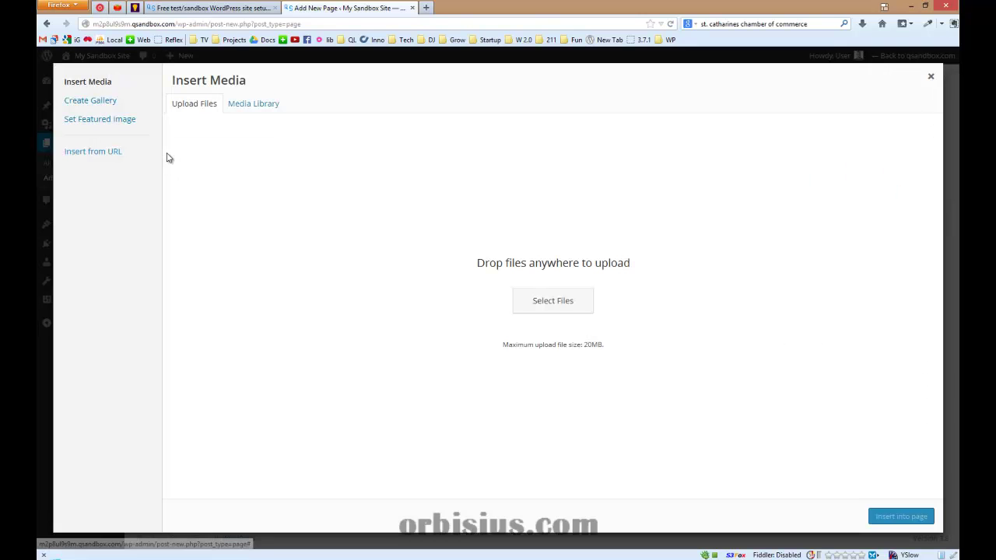
pyautogui.click(261, 106)
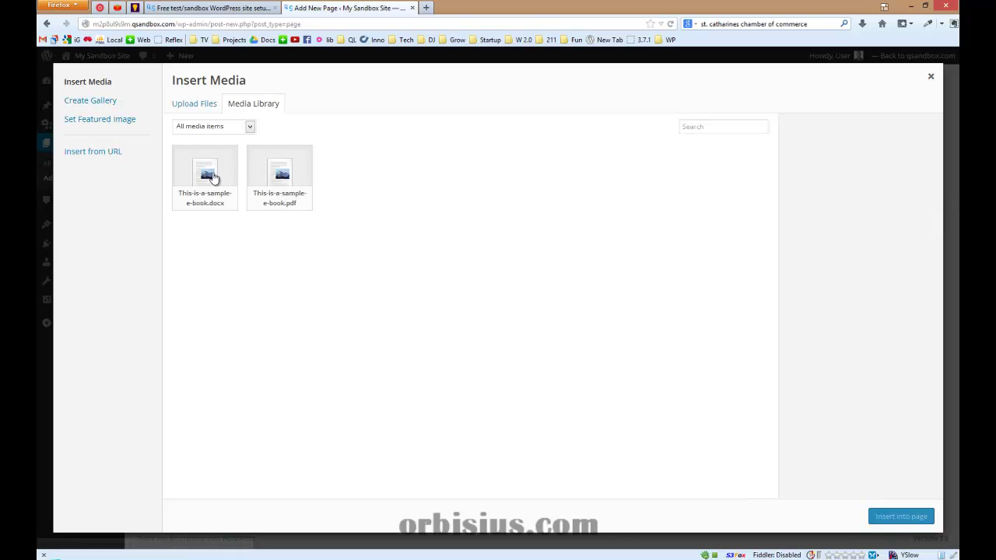
pyautogui.click(213, 178)
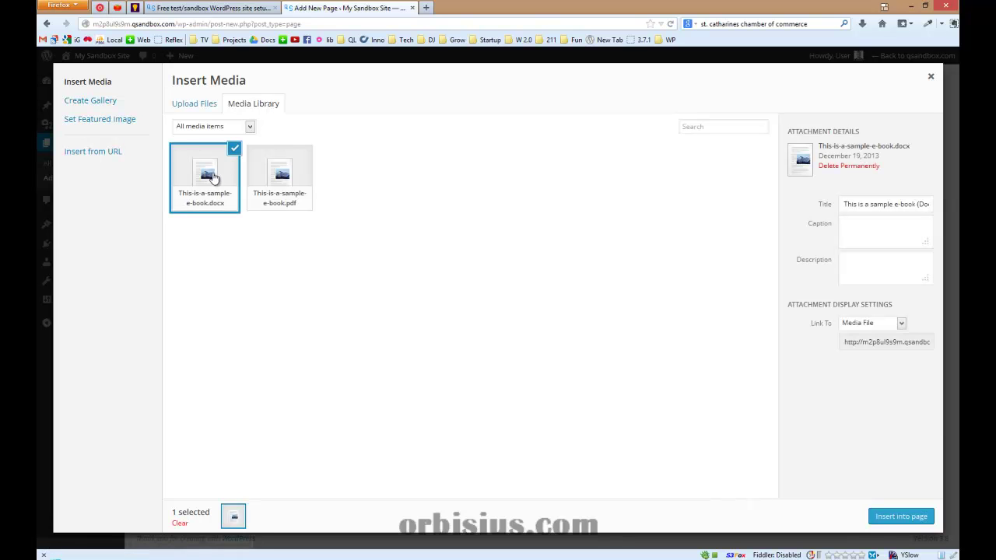
pyautogui.click(271, 187)
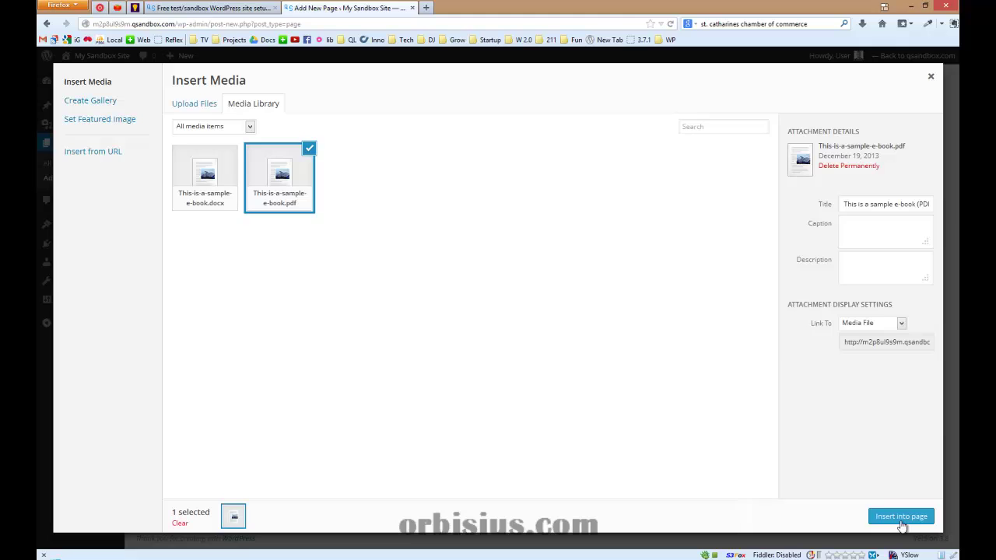
pyautogui.click(900, 520)
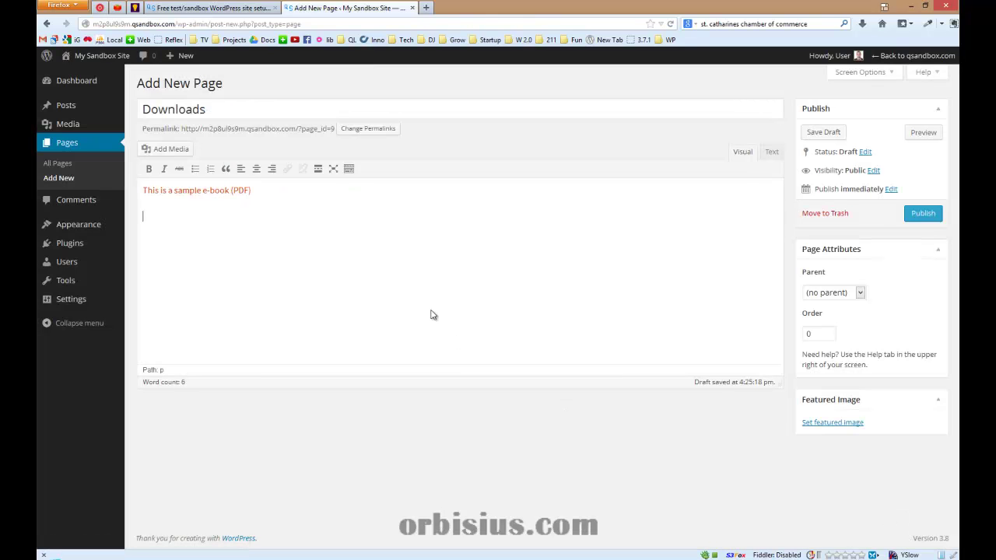
pyautogui.click(165, 149)
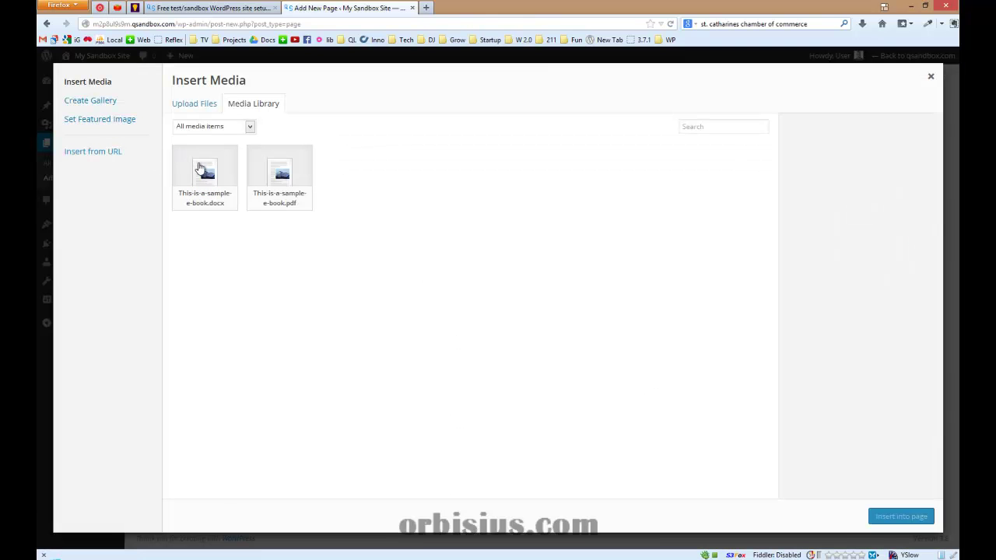
pyautogui.click(201, 170)
pyautogui.click(900, 516)
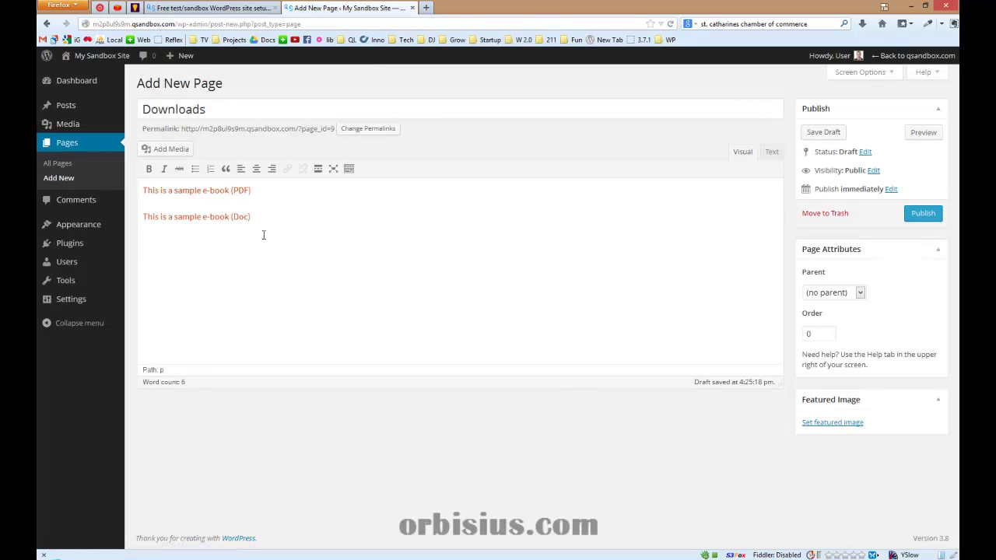
# Format the two e-book links as a bulleted list, publish the page, and view it
pyautogui.moveTo(250, 243); pyautogui.dragTo(138, 213)
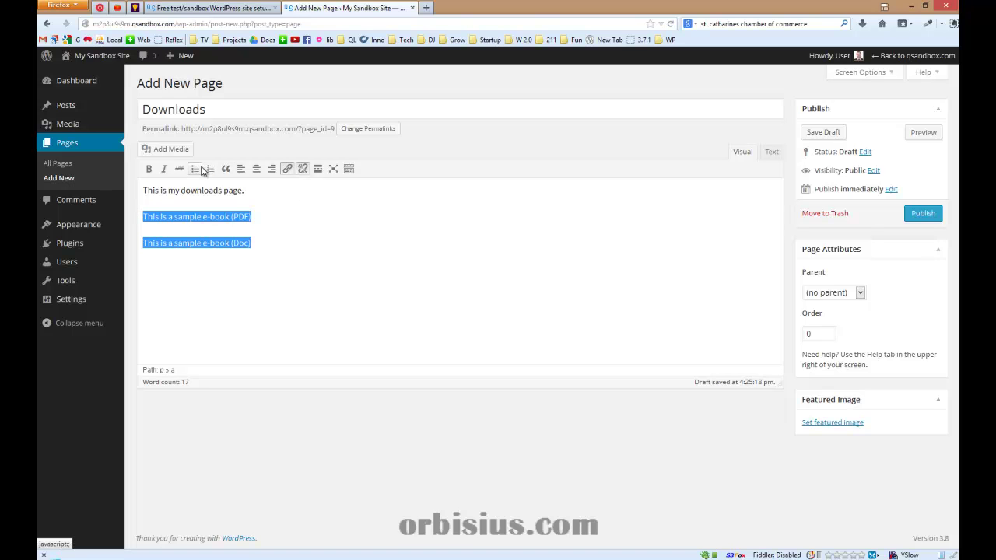
pyautogui.click(195, 170)
pyautogui.click(325, 246)
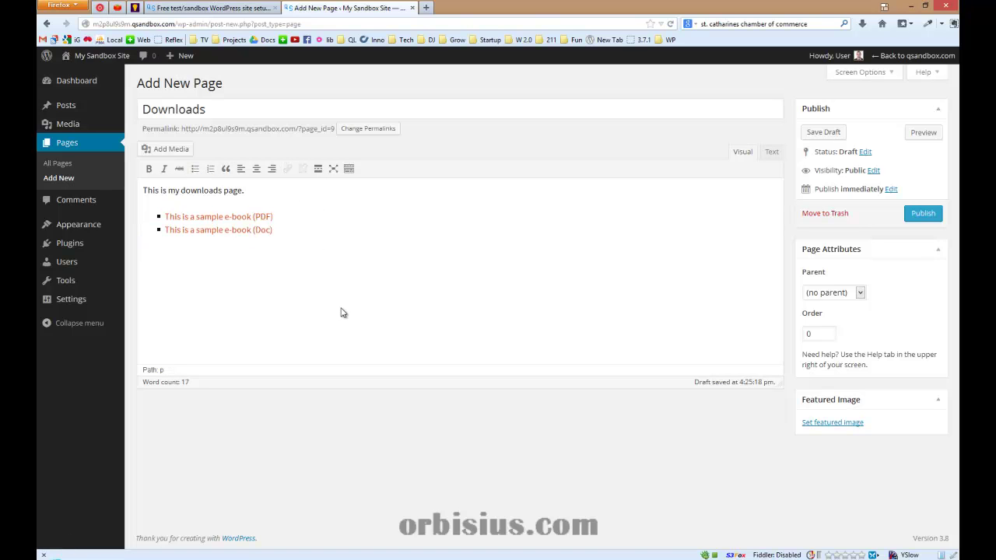
pyautogui.click(923, 214)
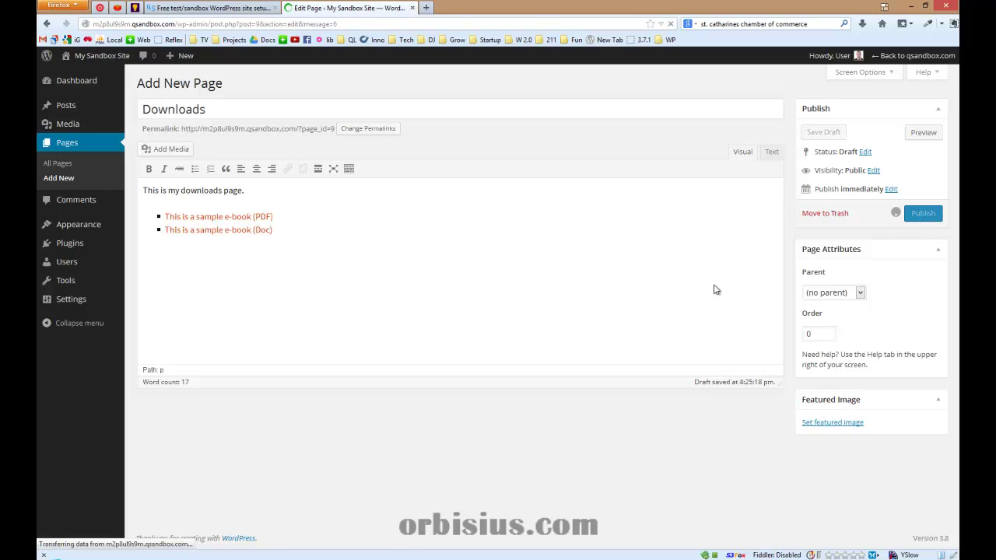
pyautogui.click(210, 111)
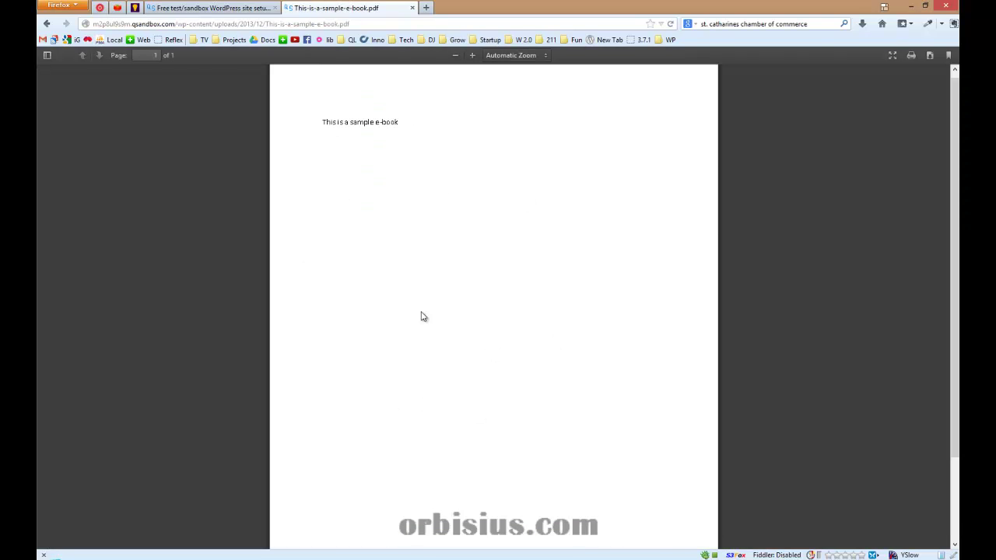
# Test the e-book links: cancel the Doc download, then download the PDF e-book
pyautogui.click(46, 24)
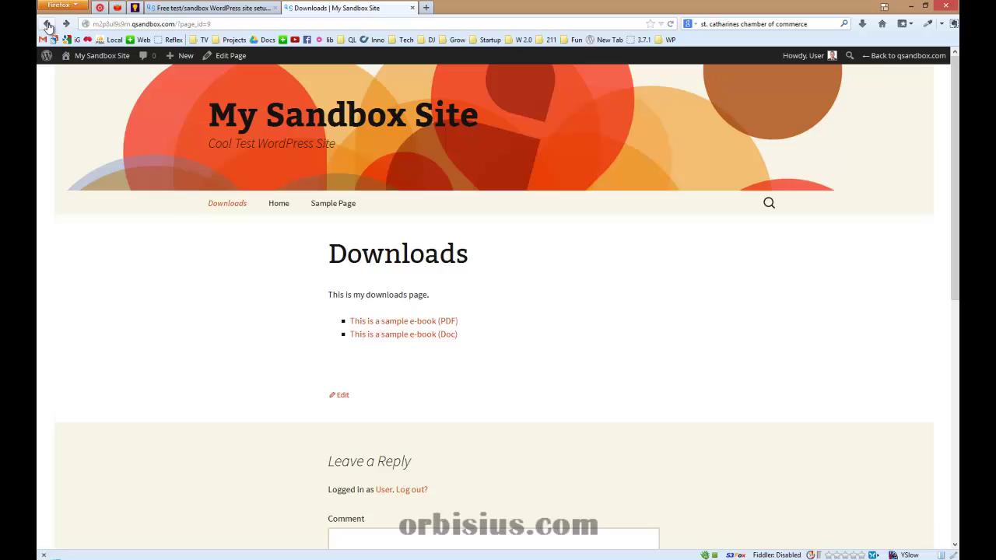
pyautogui.click(368, 336)
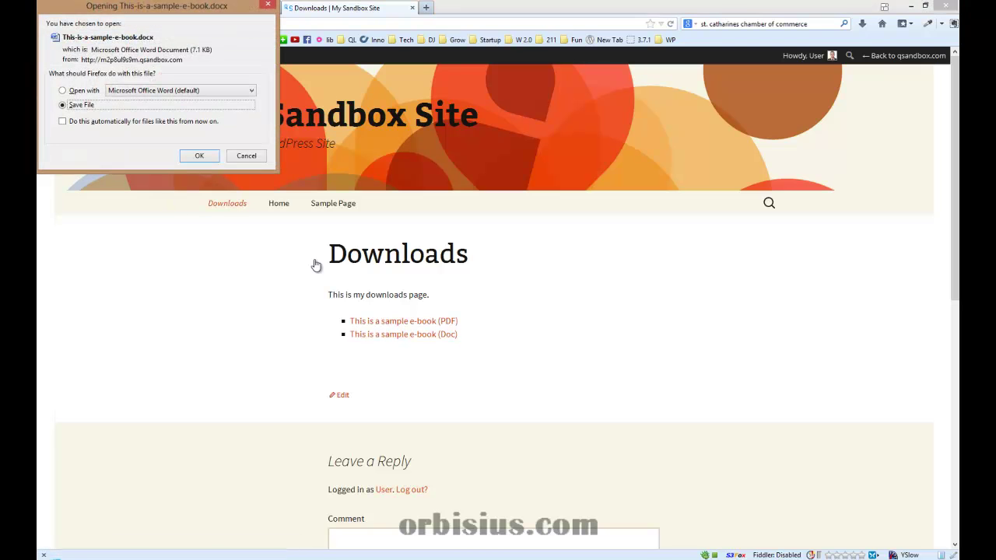
pyautogui.click(251, 156)
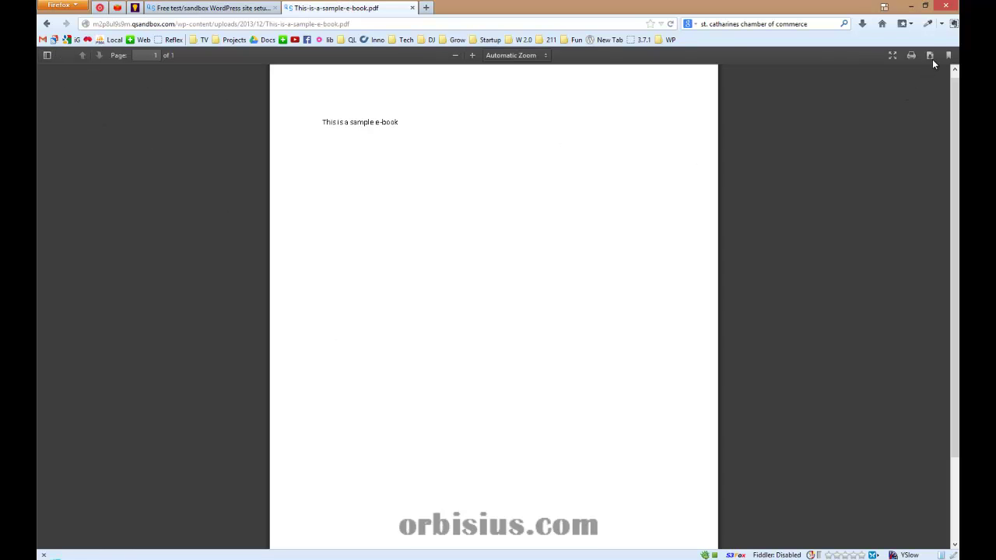
pyautogui.click(931, 56)
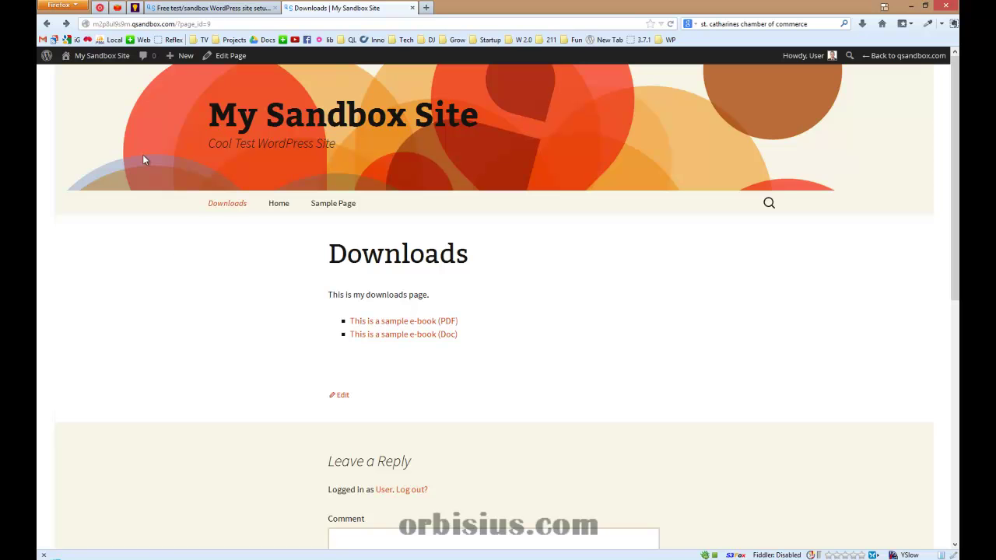
# Search the plugin directory for 'cyberstore' and install Orbisius CyberStore 1.2.3
pyautogui.moveTo(108, 60)
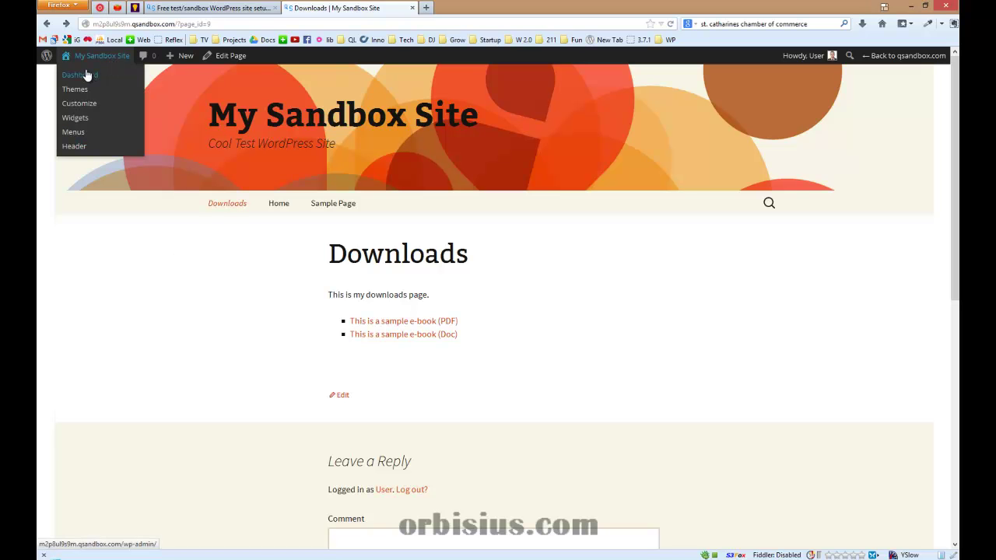
pyautogui.click(80, 75)
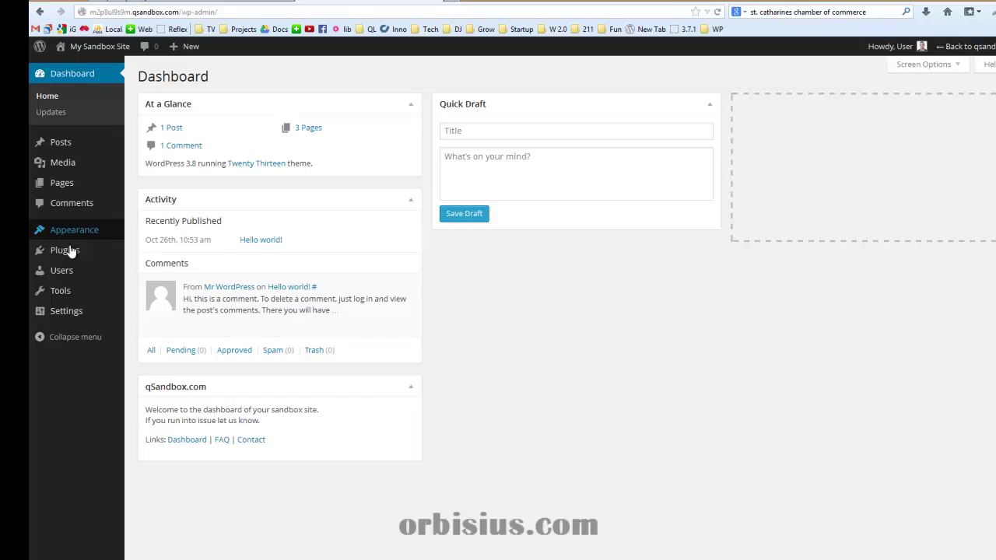
pyautogui.moveTo(67, 250)
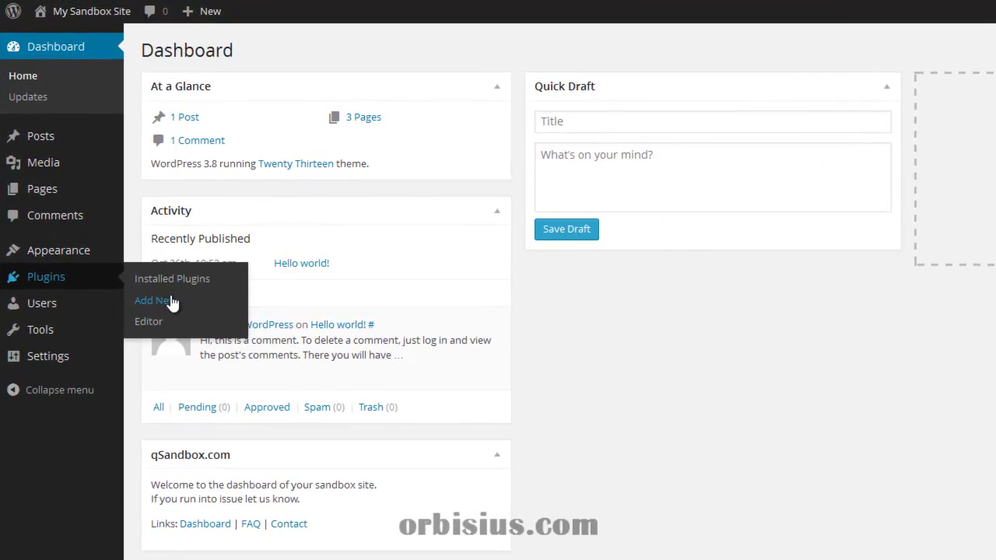
pyautogui.click(172, 302)
pyautogui.write('cyb')
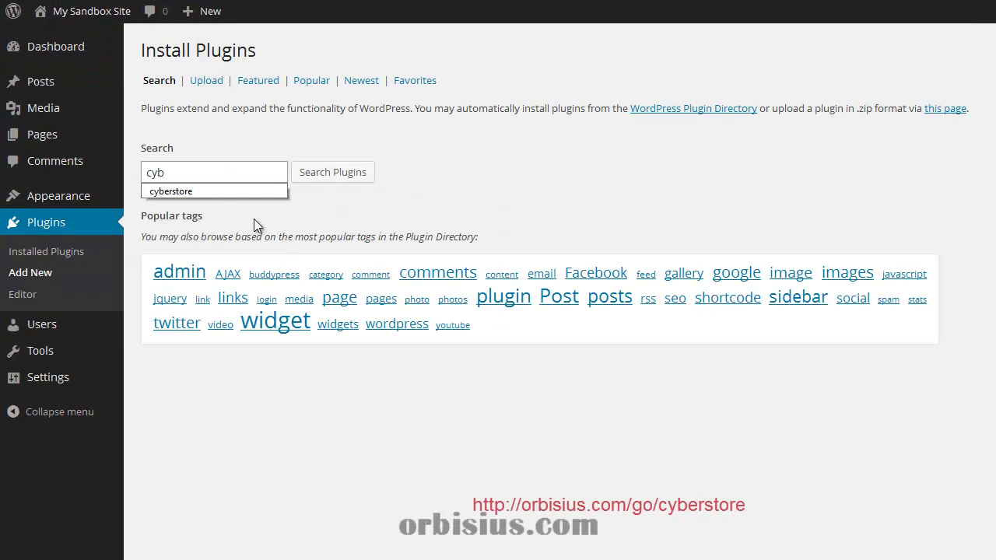
pyautogui.press('Down')
pyautogui.press('Return')
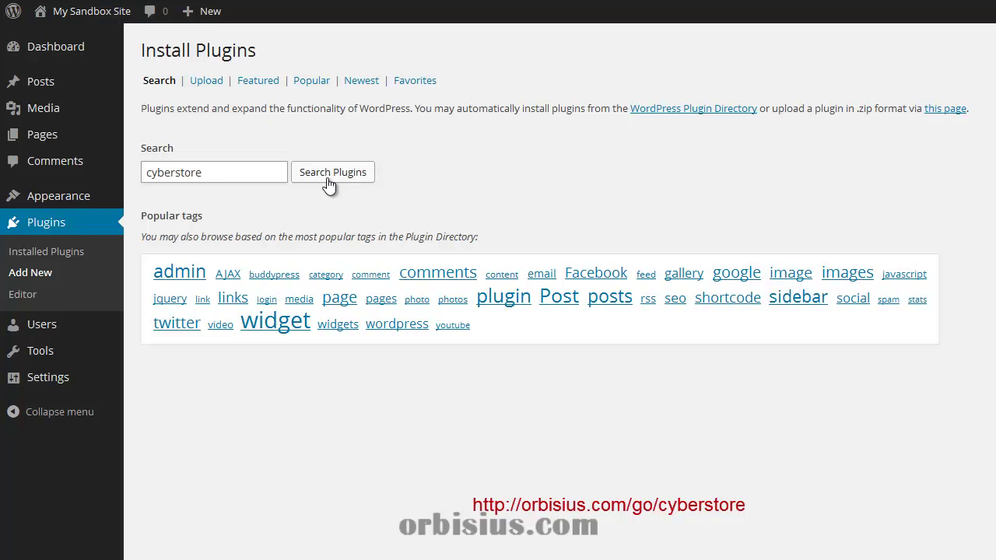
pyautogui.click(328, 179)
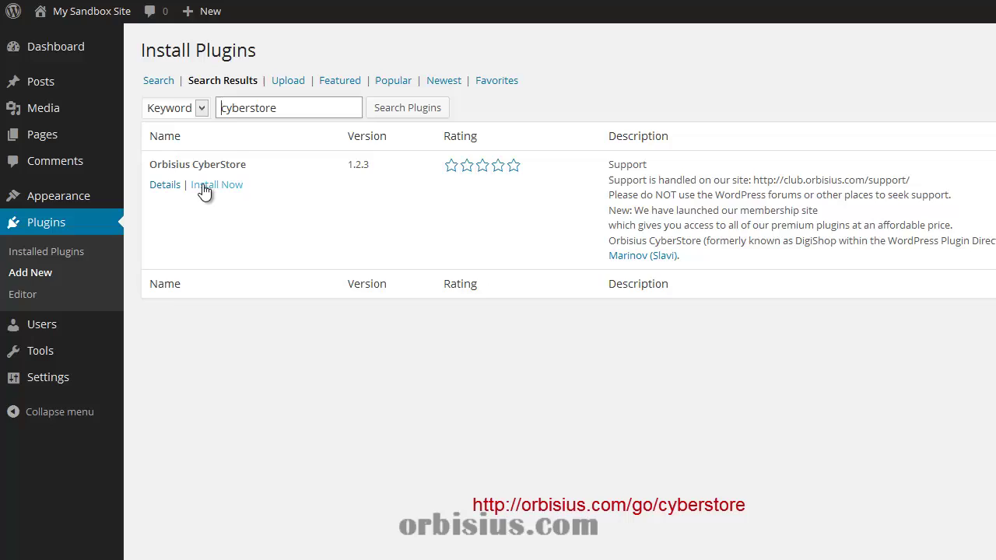
pyautogui.click(205, 187)
pyautogui.click(619, 287)
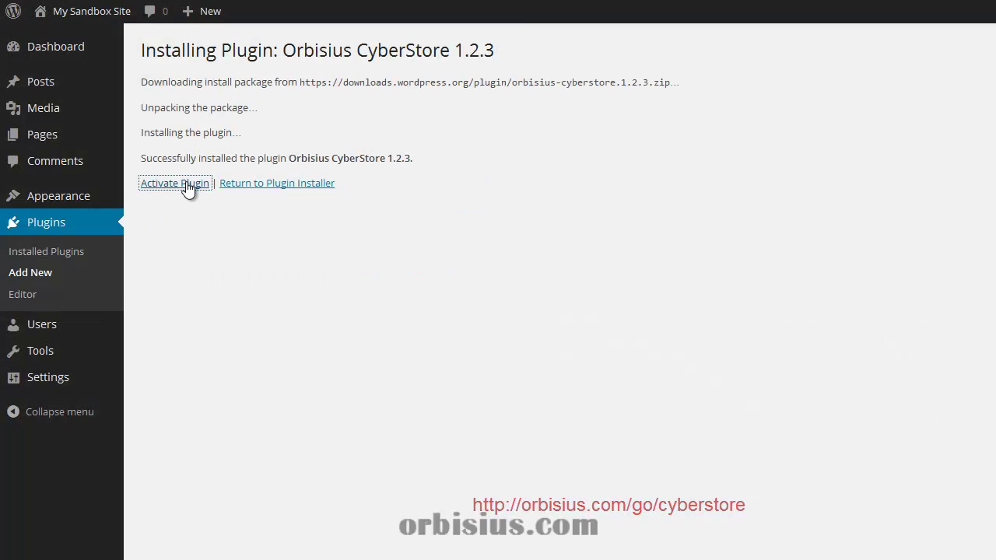
# Activate CyberStore and fill a new product: name 'ebook (pdf)', price 0, sample PDF attached
pyautogui.click(180, 191)
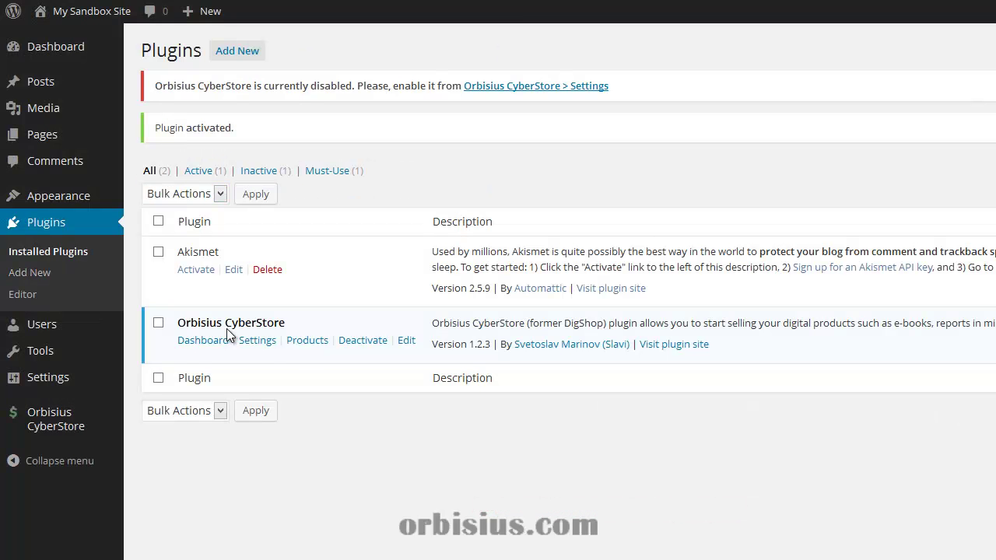
pyautogui.click(308, 341)
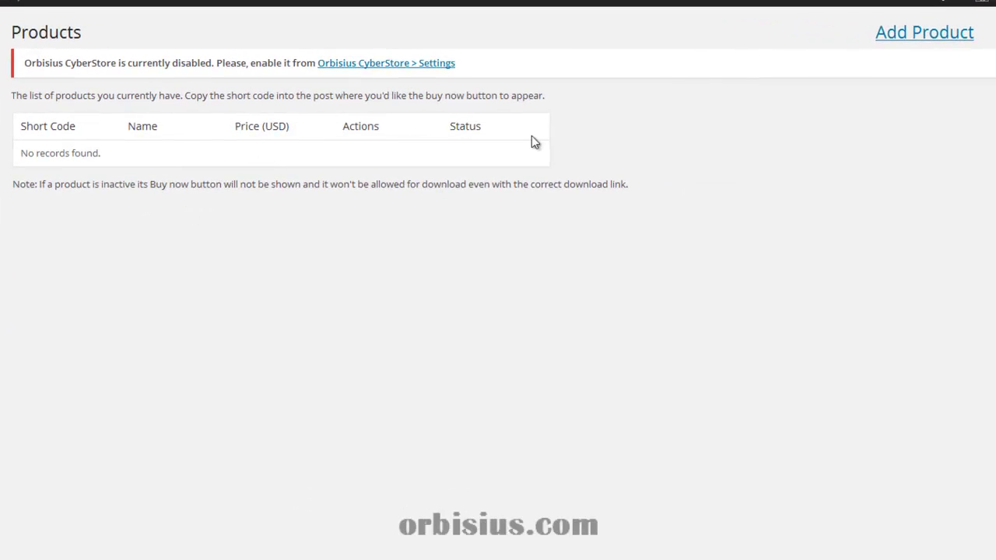
pyautogui.click(890, 43)
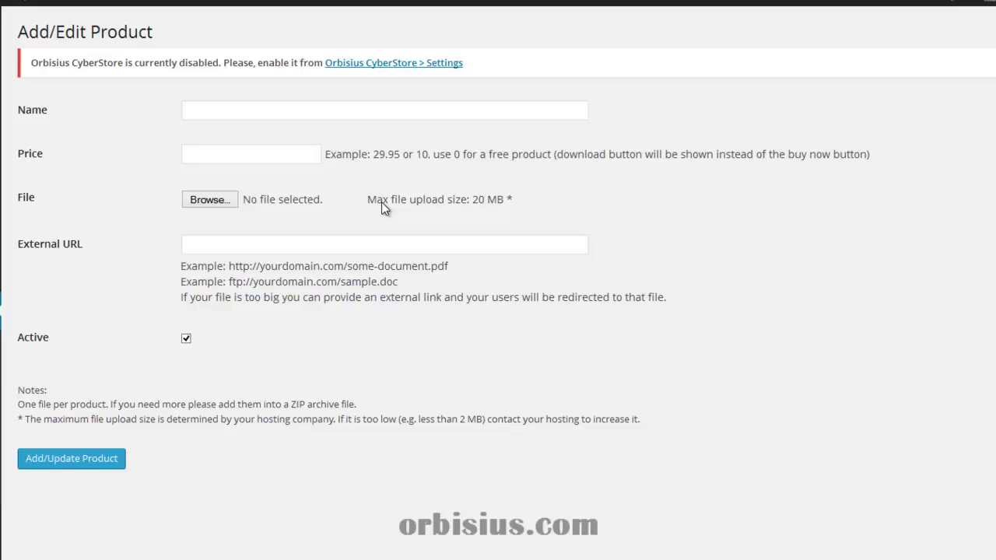
pyautogui.click(199, 111)
pyautogui.write('ebook (pdf)')
pyautogui.press('Tab')
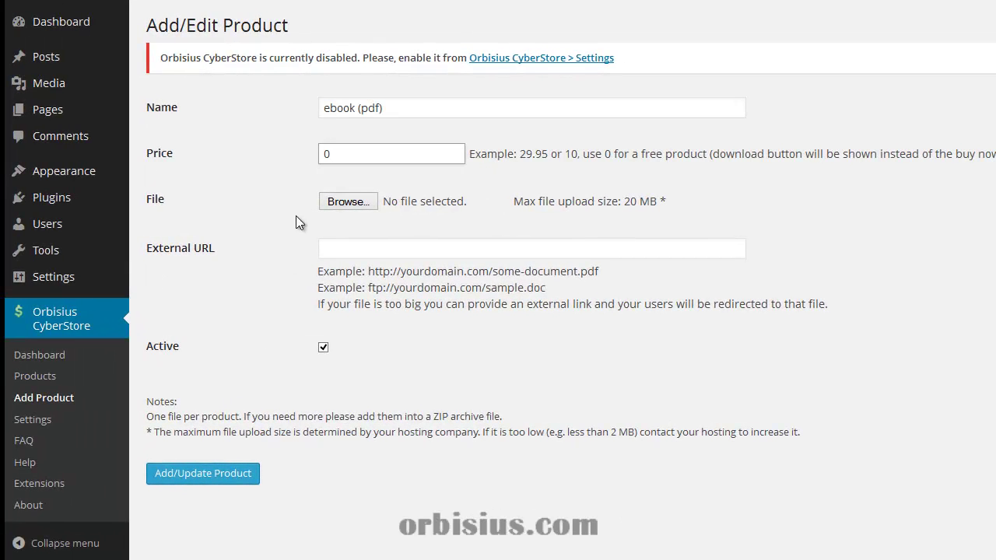
pyautogui.click(347, 202)
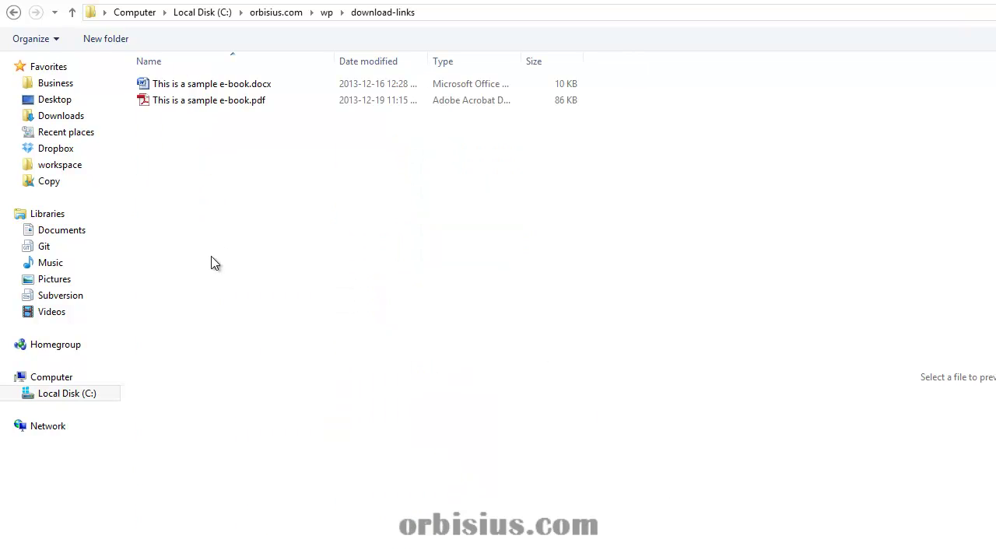
pyautogui.doubleClick(200, 101)
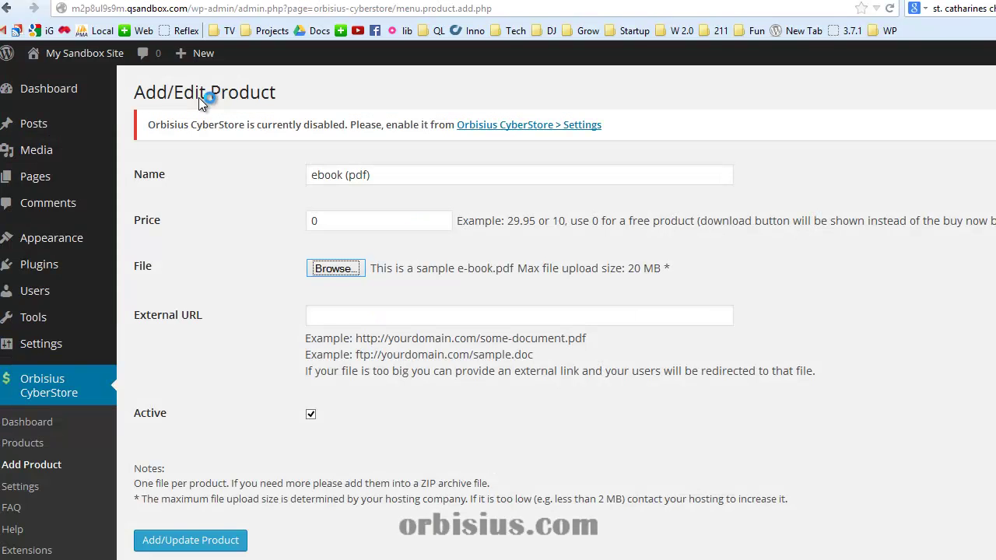
# Save the PDF product, then add and save 'ebook (doc)' at price 0 with the sample .docx
pyautogui.click(193, 538)
pyautogui.click(323, 173)
pyautogui.write('ebo')
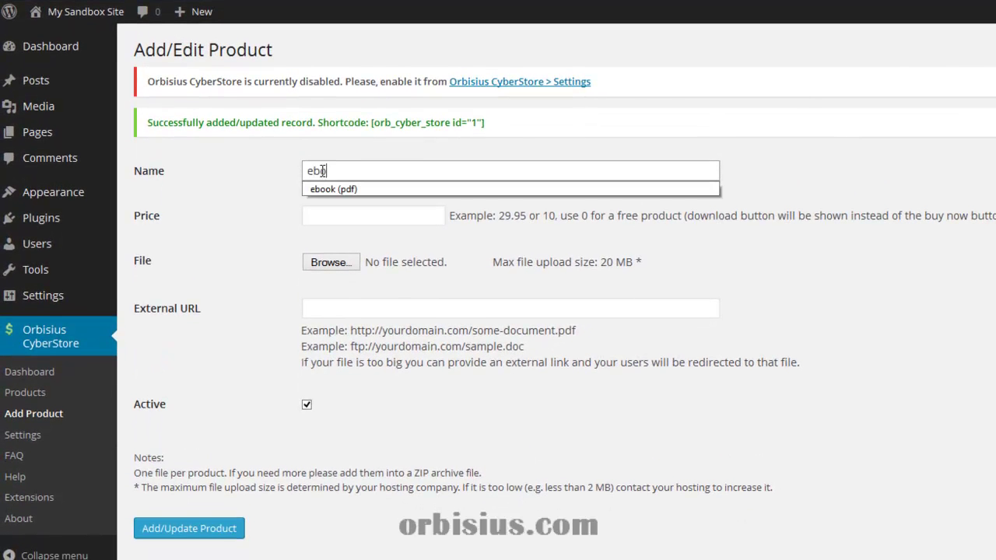
pyautogui.write('ok (doc')
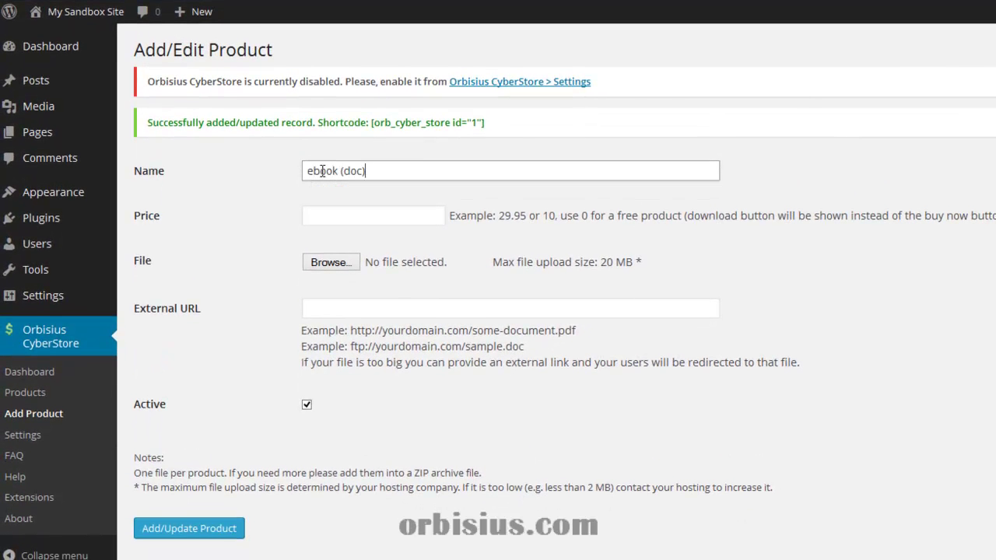
pyautogui.write(')')
pyautogui.click(331, 221)
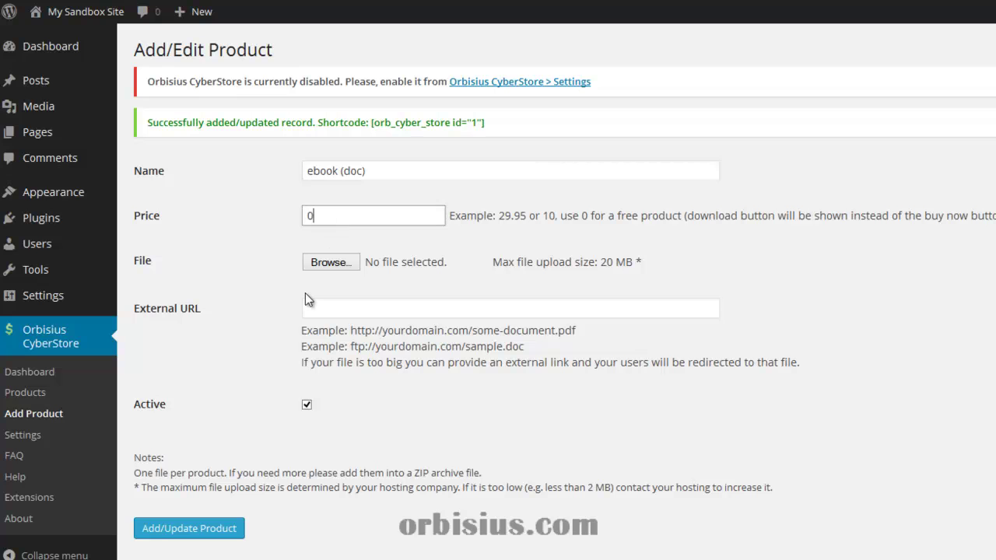
pyautogui.click(328, 263)
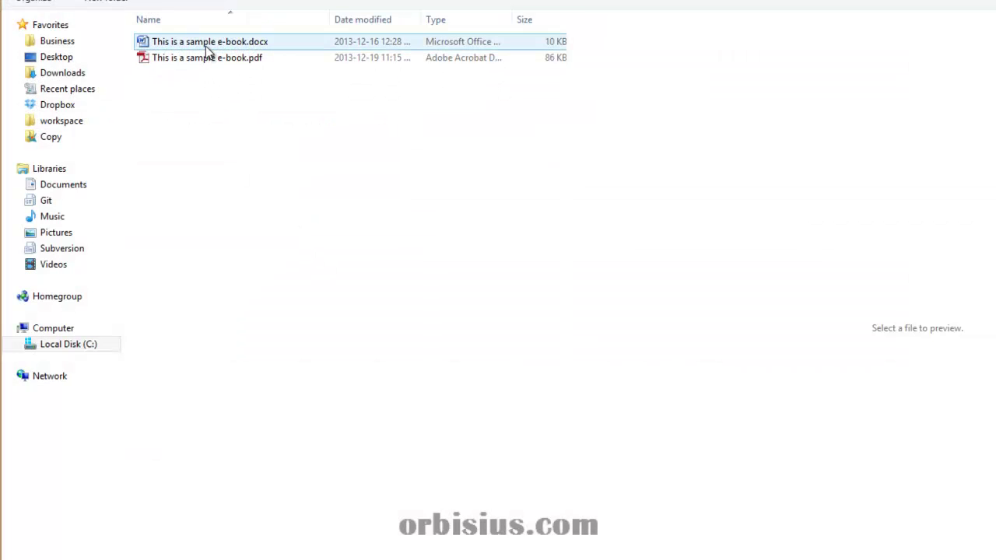
pyautogui.doubleClick(206, 43)
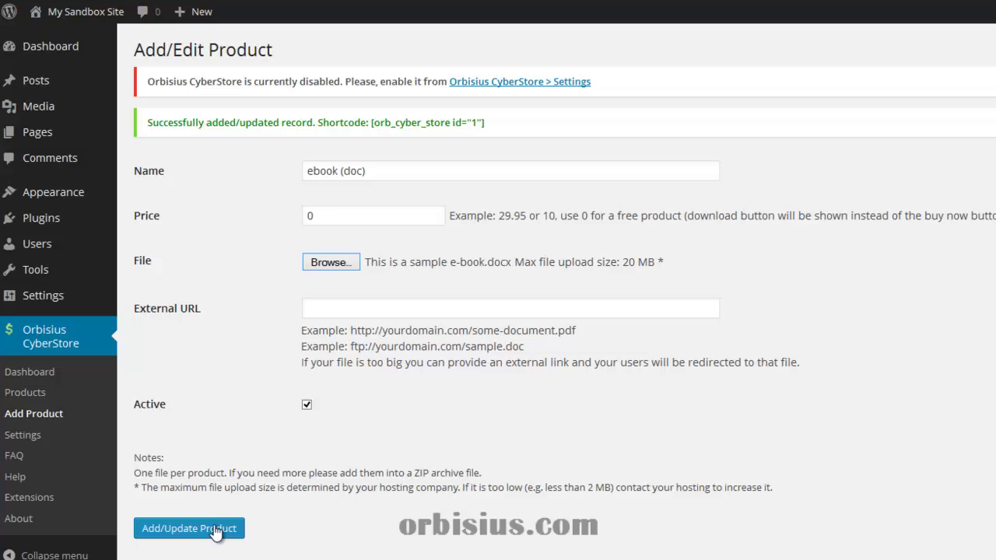
pyautogui.click(215, 532)
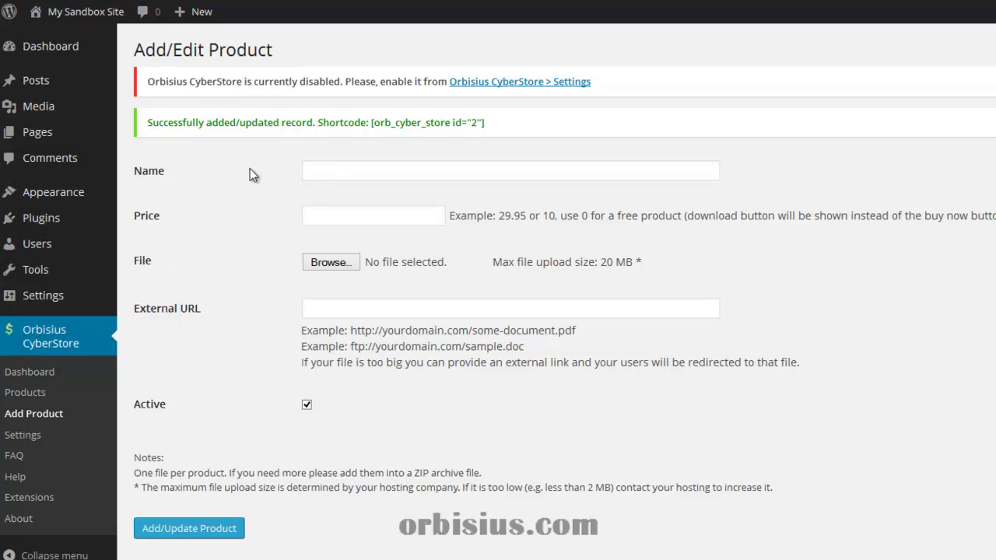
# Add a 'Better downloads' line below the e-book list on the Downloads page
pyautogui.moveTo(20, 140)
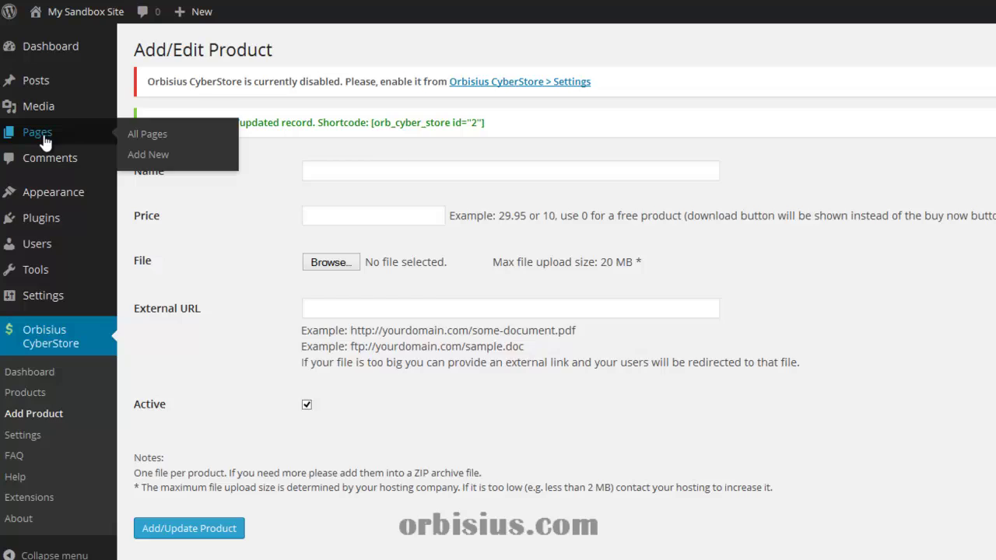
pyautogui.click(113, 146)
pyautogui.click(201, 204)
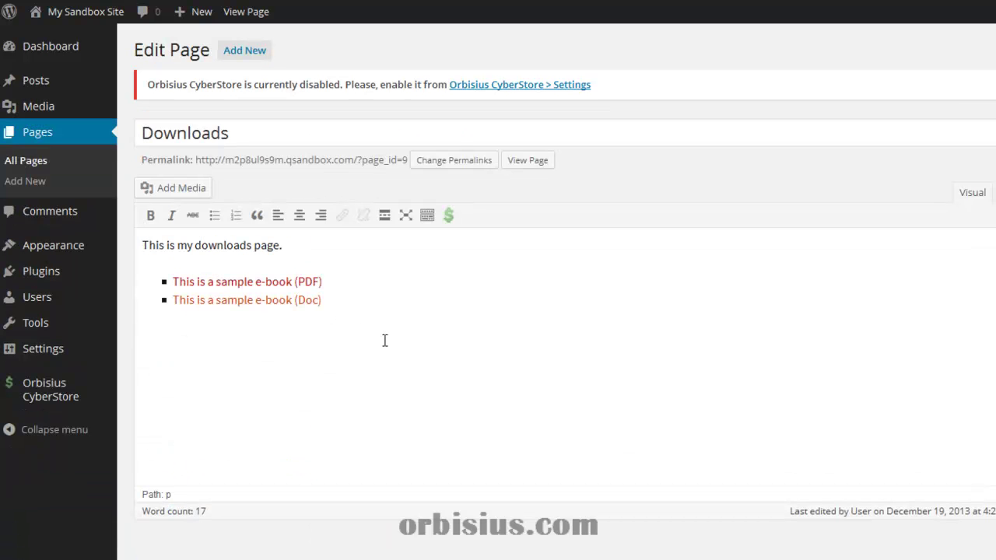
pyautogui.click(385, 340)
pyautogui.write('Better')
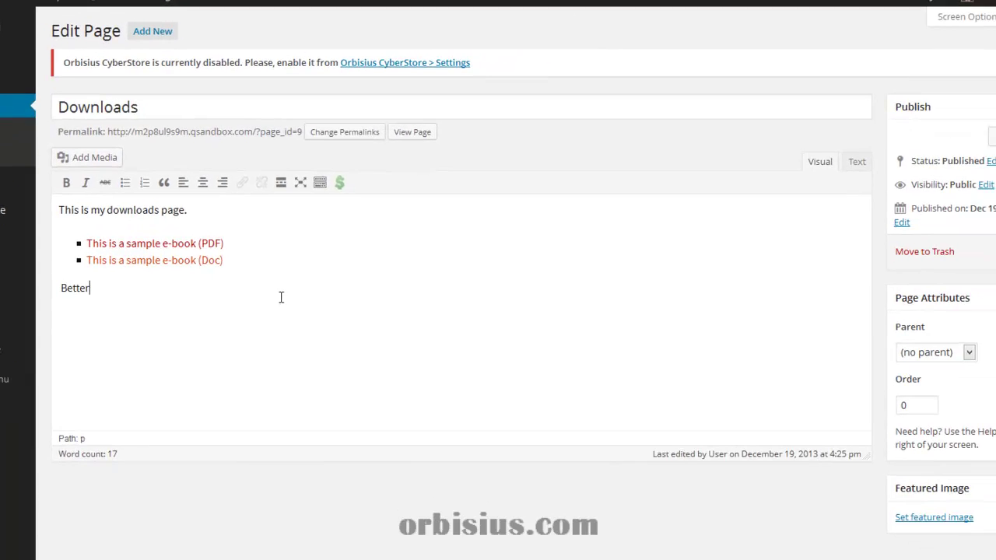
pyautogui.write(' downloads')
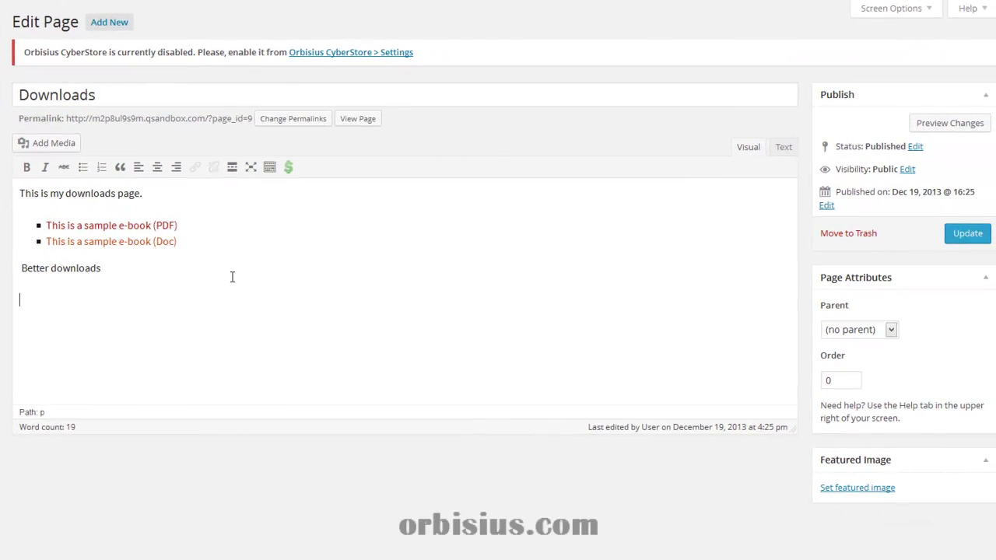
# Insert CyberStore shortcodes for ebook (pdf) and ebook (doc), then update the page
pyautogui.click(290, 173)
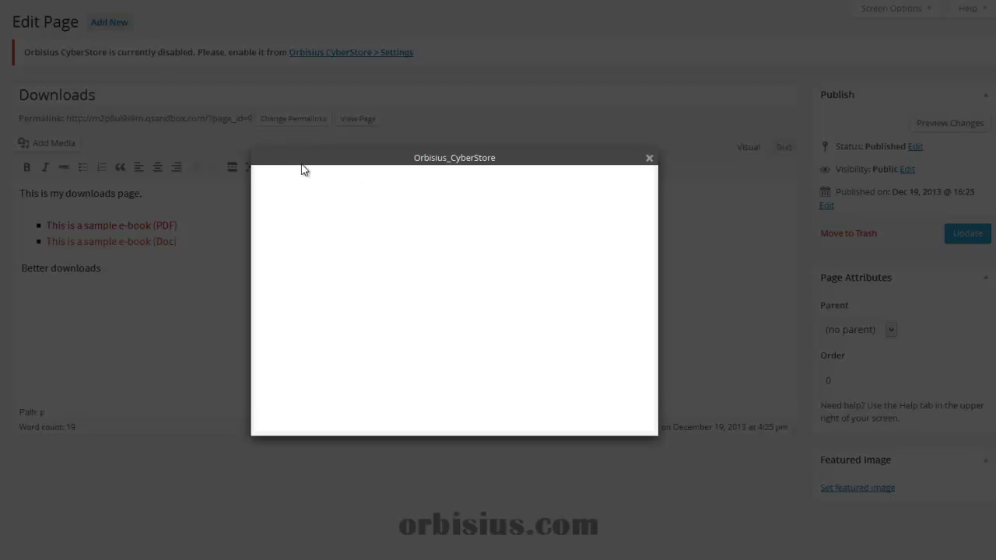
pyautogui.click(442, 227)
pyautogui.click(442, 227)
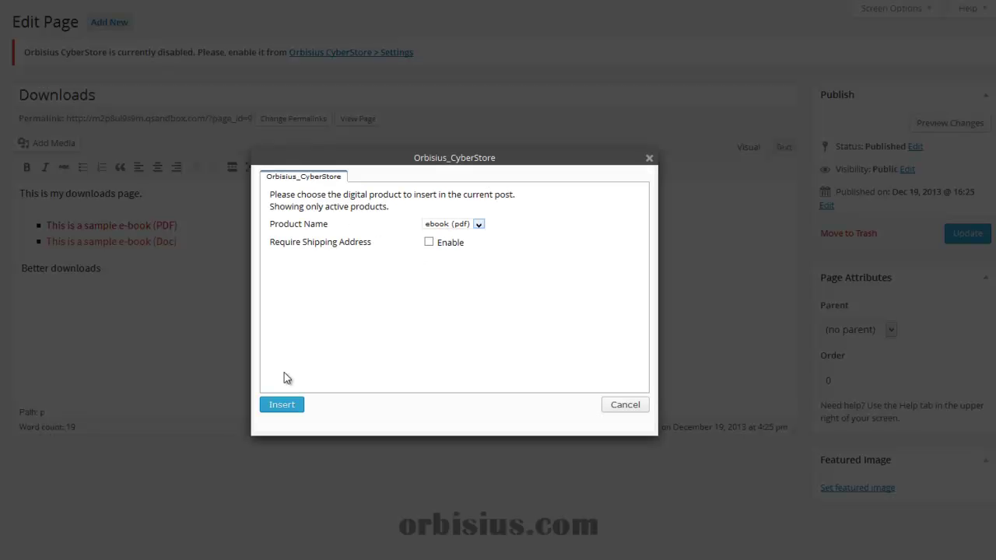
pyautogui.click(285, 406)
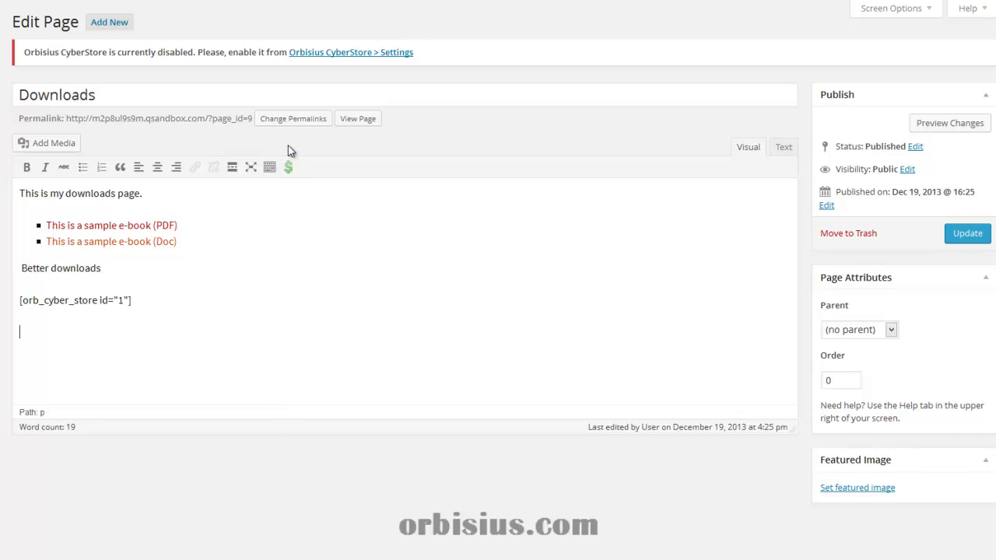
pyautogui.click(289, 167)
pyautogui.click(448, 225)
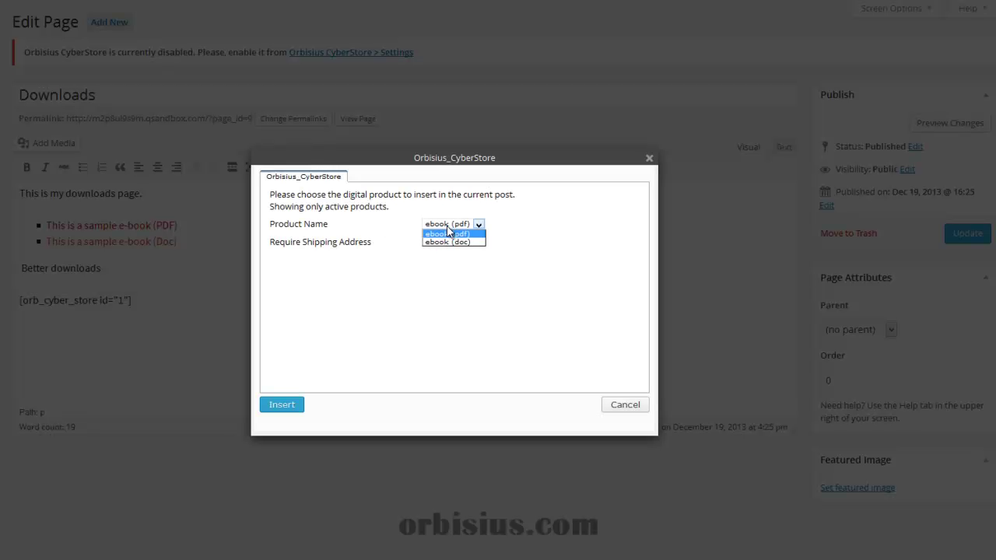
pyautogui.click(448, 246)
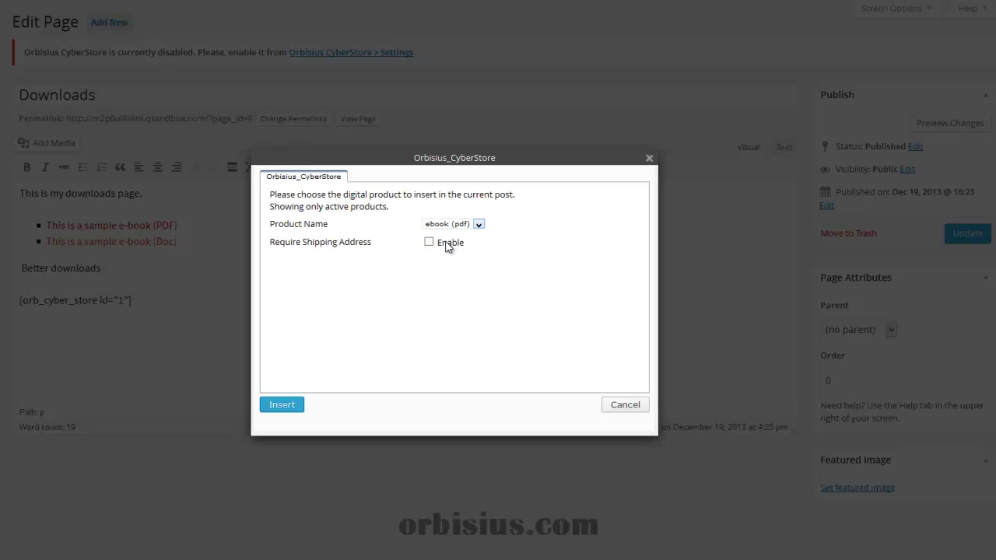
pyautogui.click(299, 405)
pyautogui.click(977, 238)
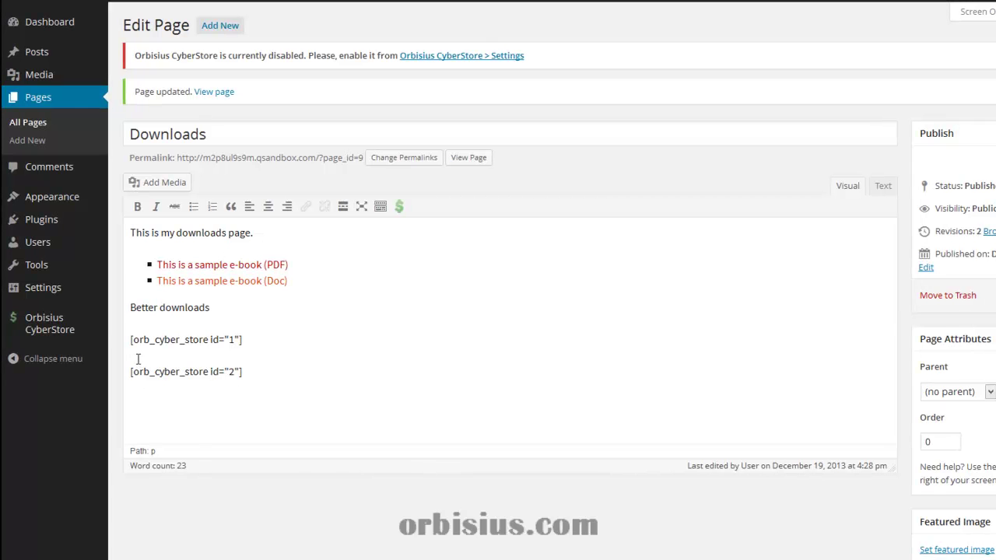
# Set Orbisius CyberStore to Enabled, enter a placeholder PayPal e-mail, and save the settings
pyautogui.moveTo(91, 330)
pyautogui.click(440, 63)
pyautogui.click(304, 150)
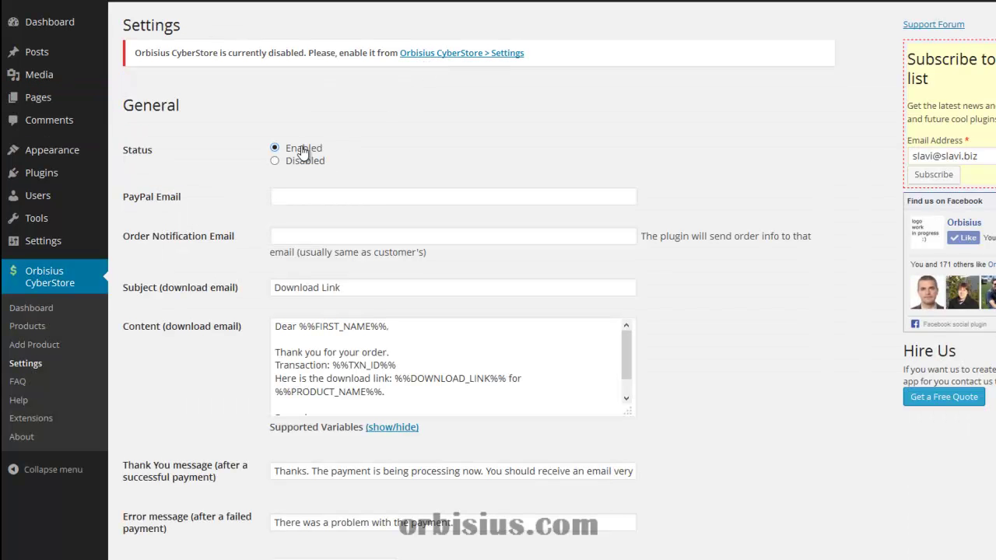
pyautogui.click(312, 194)
pyautogui.write('test@test.com')
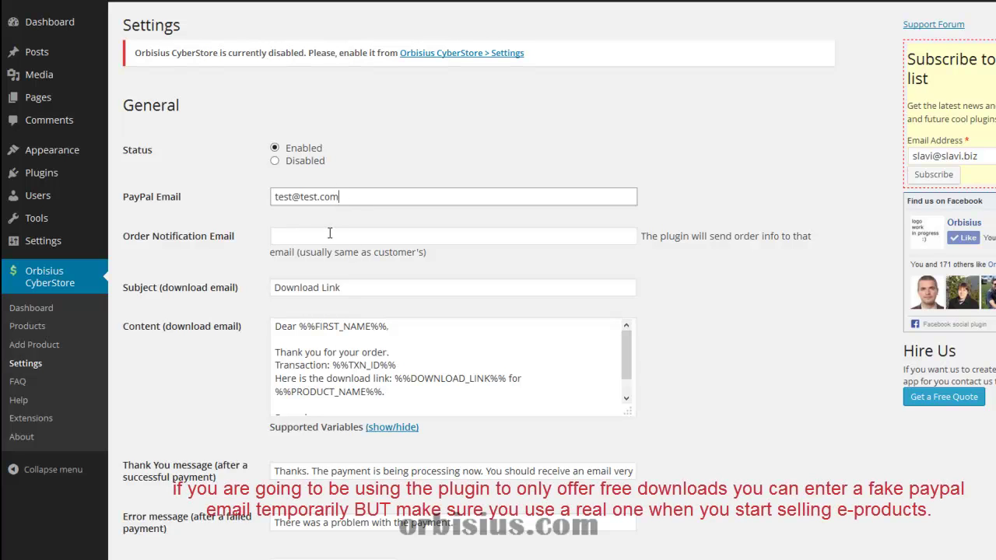
pyautogui.scroll(-5, 302, 378)
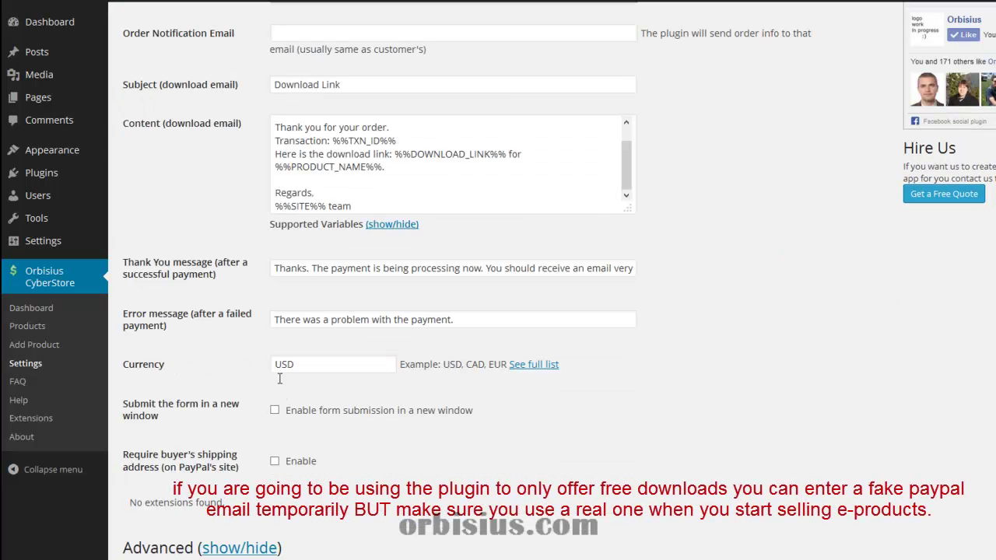
pyautogui.click(323, 414)
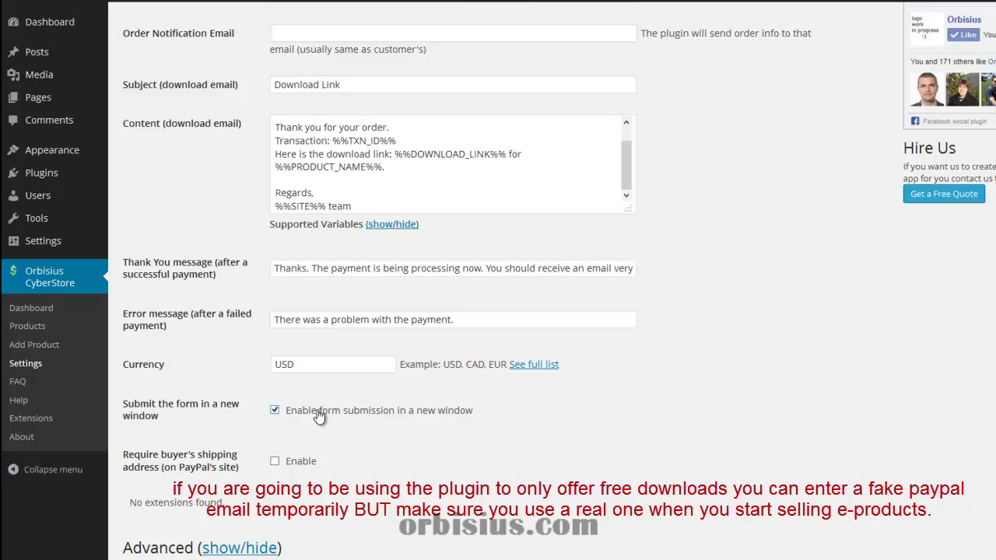
pyautogui.click(301, 414)
pyautogui.scroll(-2, 238, 498)
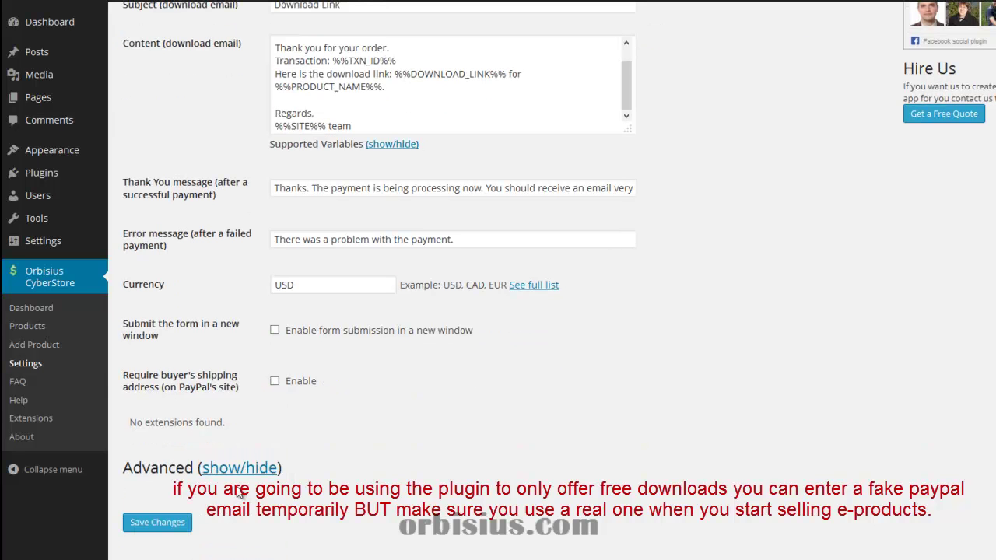
pyautogui.click(159, 523)
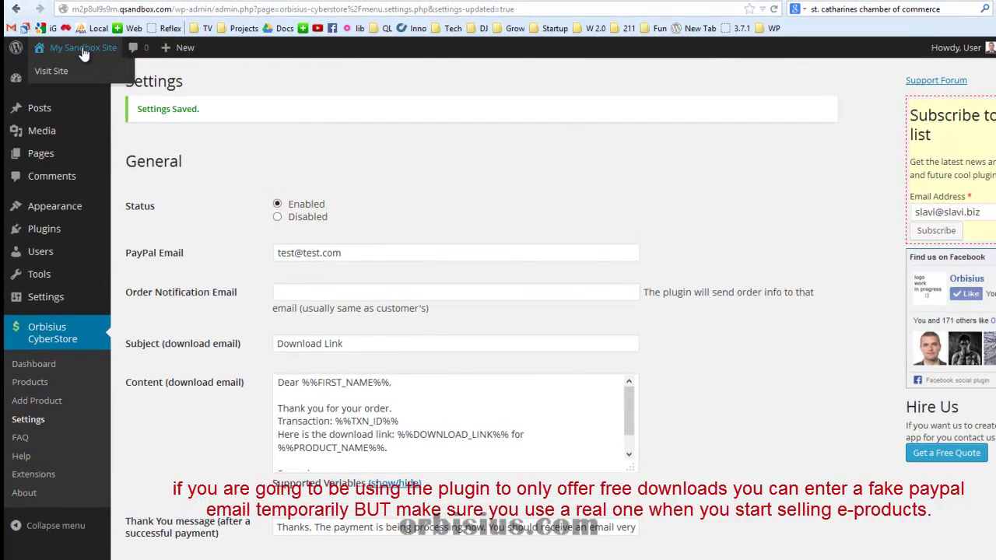
# From the live site's Downloads page, test both e-book Download buttons, cancelling each file save
pyautogui.click(84, 48)
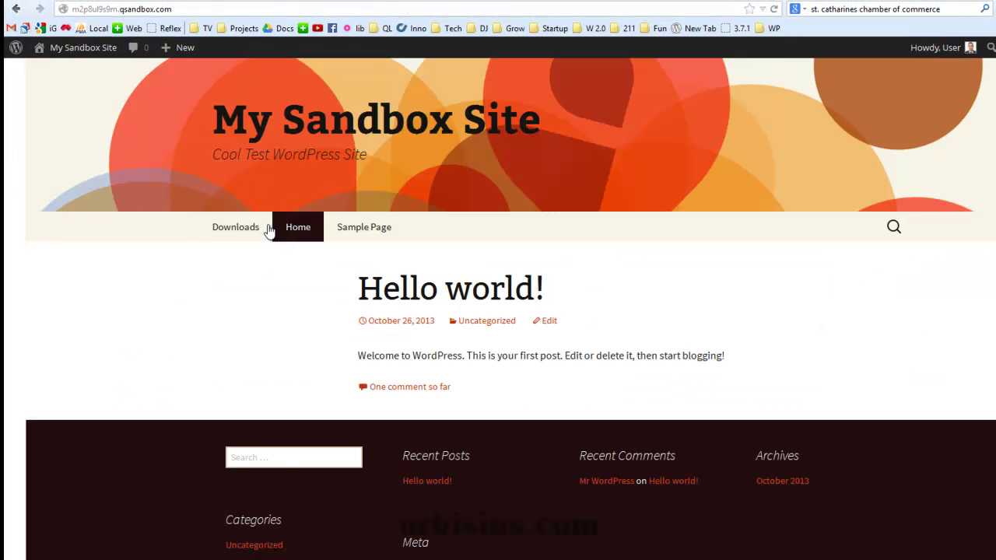
pyautogui.click(235, 228)
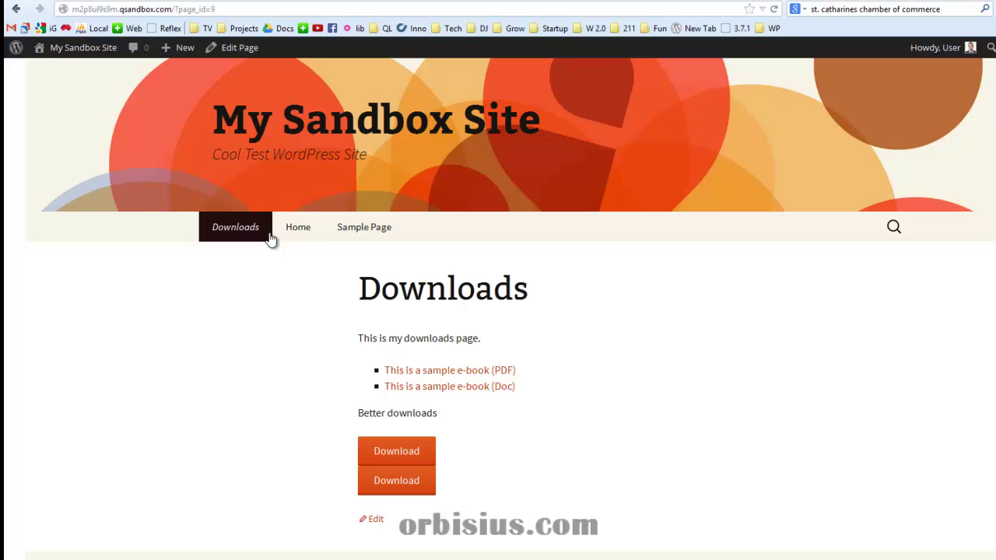
pyautogui.click(389, 456)
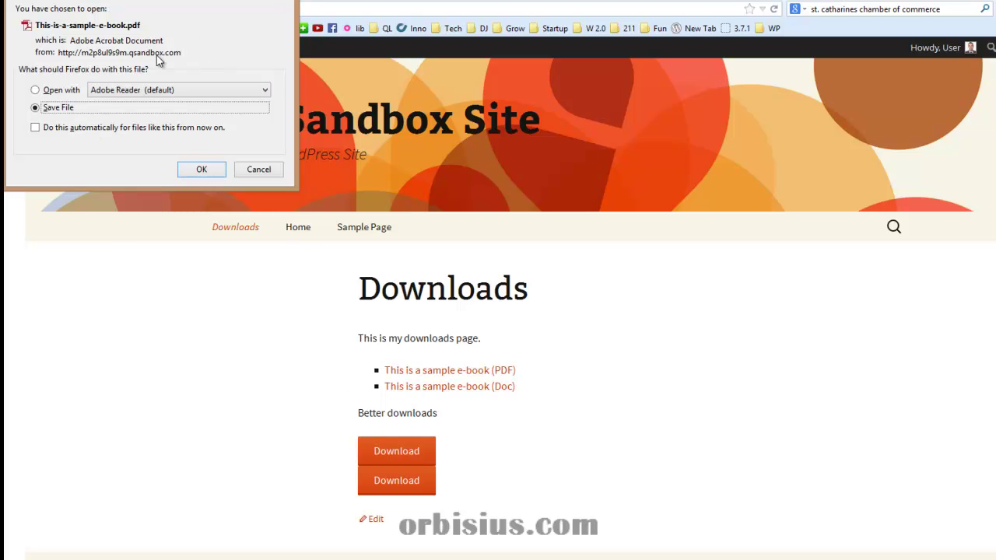
pyautogui.click(259, 170)
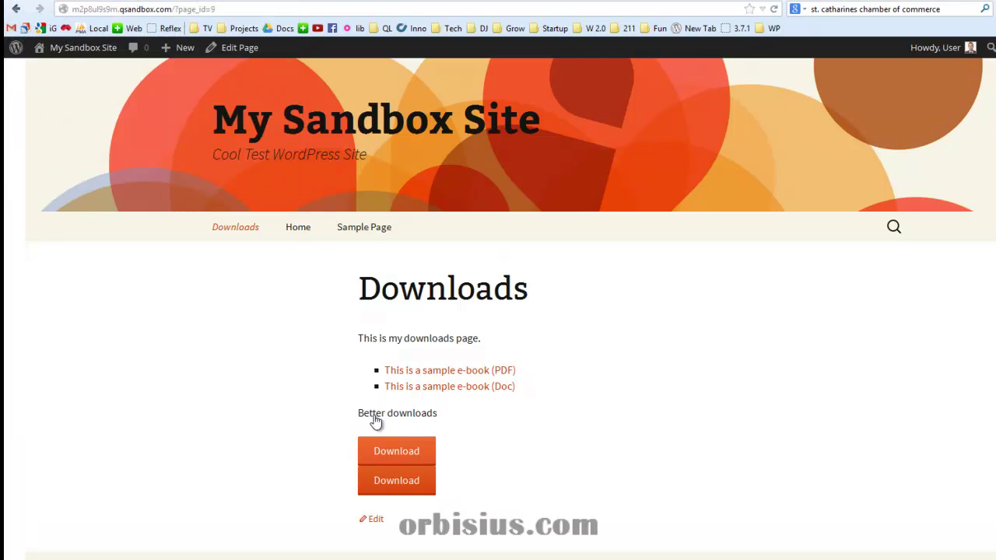
pyautogui.click(393, 483)
pyautogui.click(276, 170)
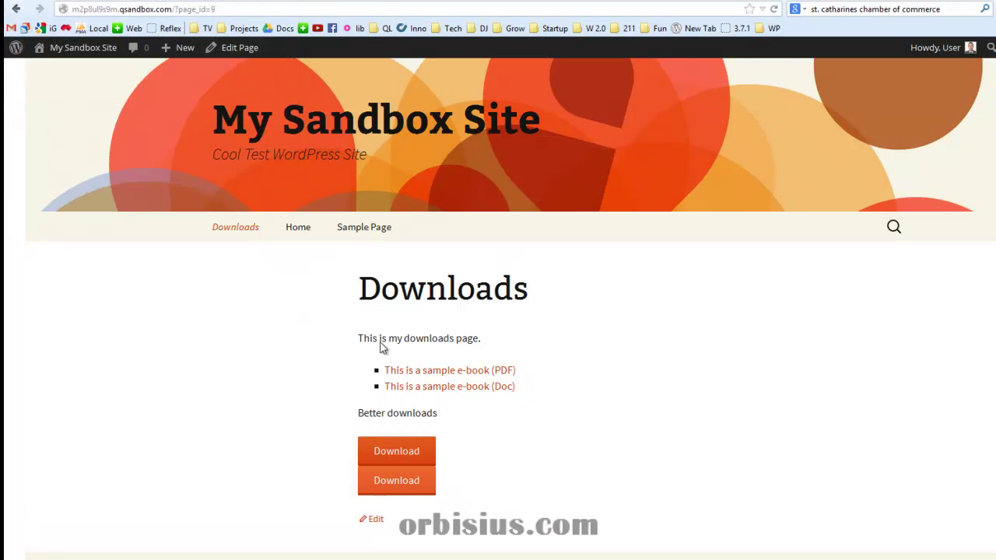
# Reload the Downloads page, open the sample e-book PDF link, then return
pyautogui.press('F5')
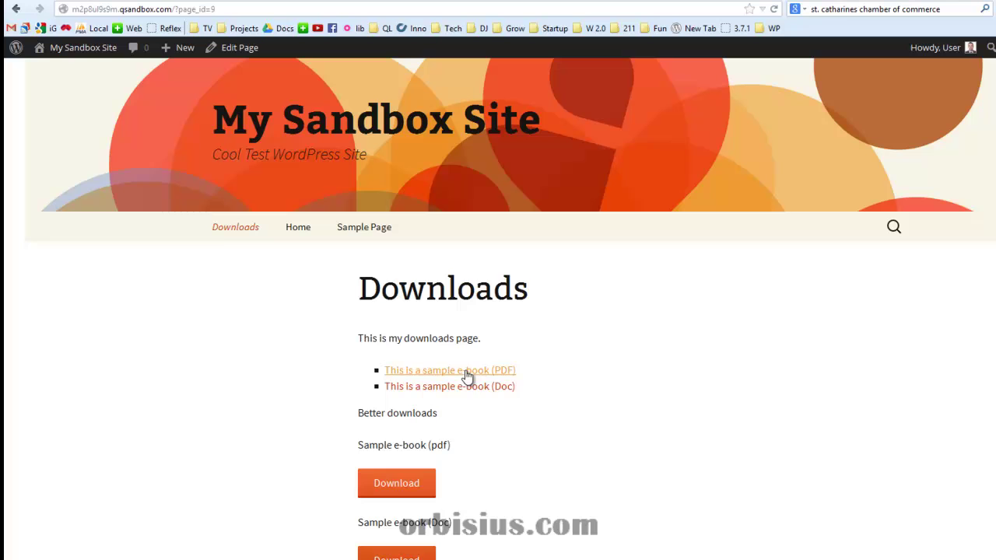
pyautogui.click(476, 375)
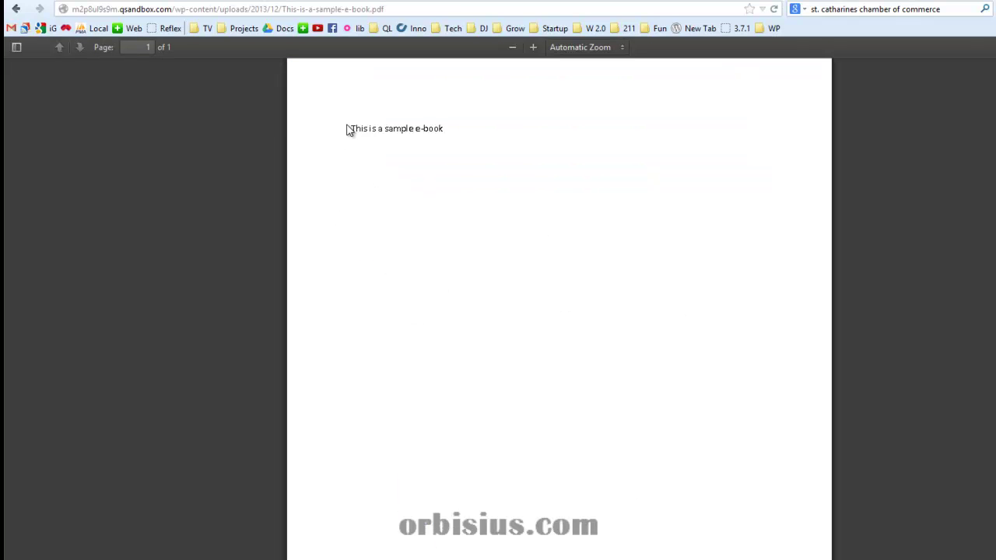
pyautogui.moveTo(352, 128); pyautogui.dragTo(441, 129)
pyautogui.click(440, 129)
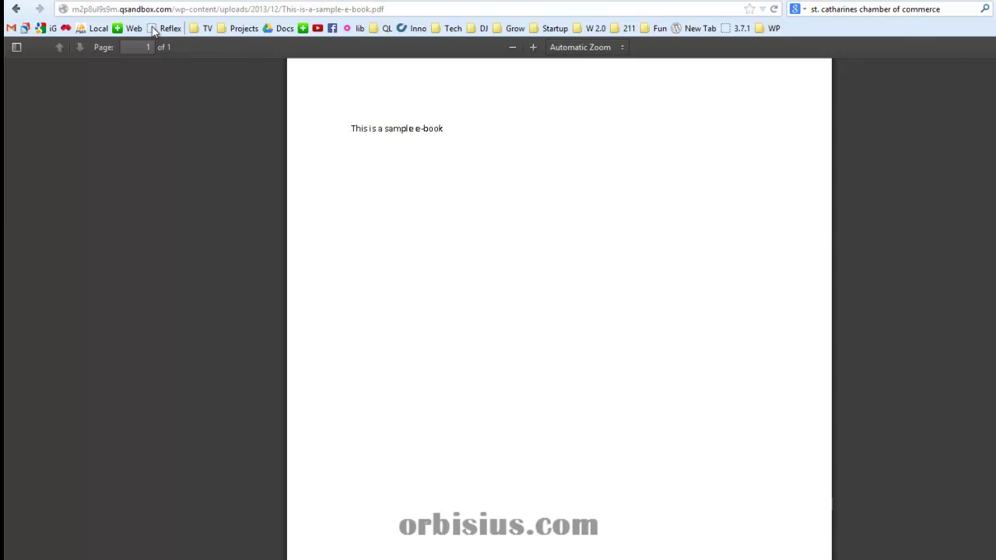
pyautogui.click(13, 10)
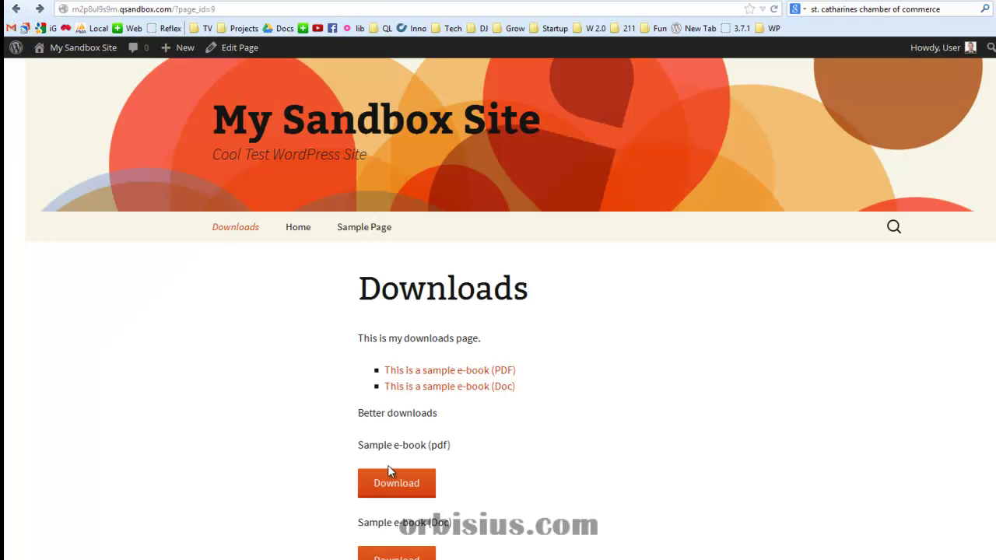
# Check the 'Sample e-book (pdf)' and 'Sample e-book (Doc)' labels on the Download buttons
pyautogui.moveTo(362, 442); pyautogui.dragTo(458, 449)
pyautogui.click(464, 451)
pyautogui.moveTo(356, 520); pyautogui.dragTo(459, 530)
pyautogui.click(466, 532)
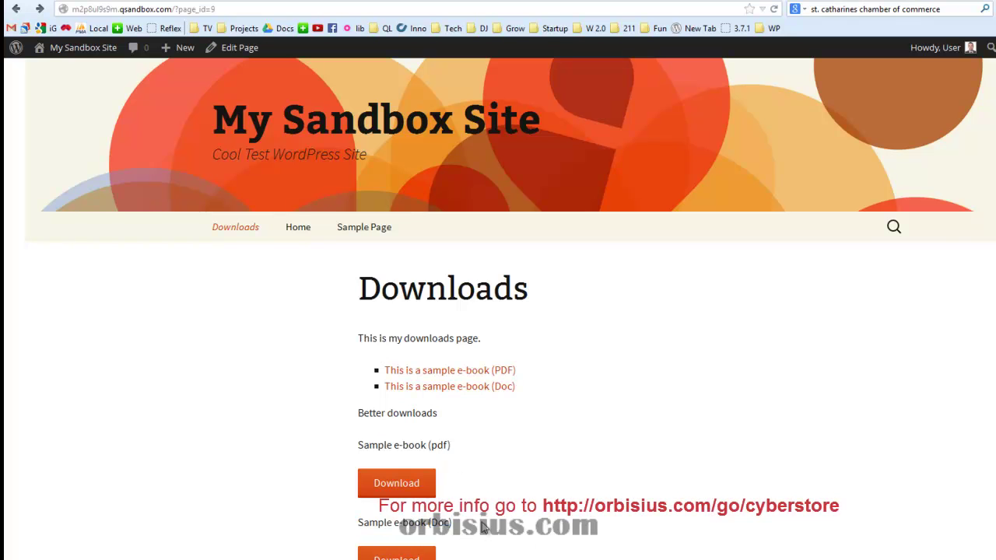